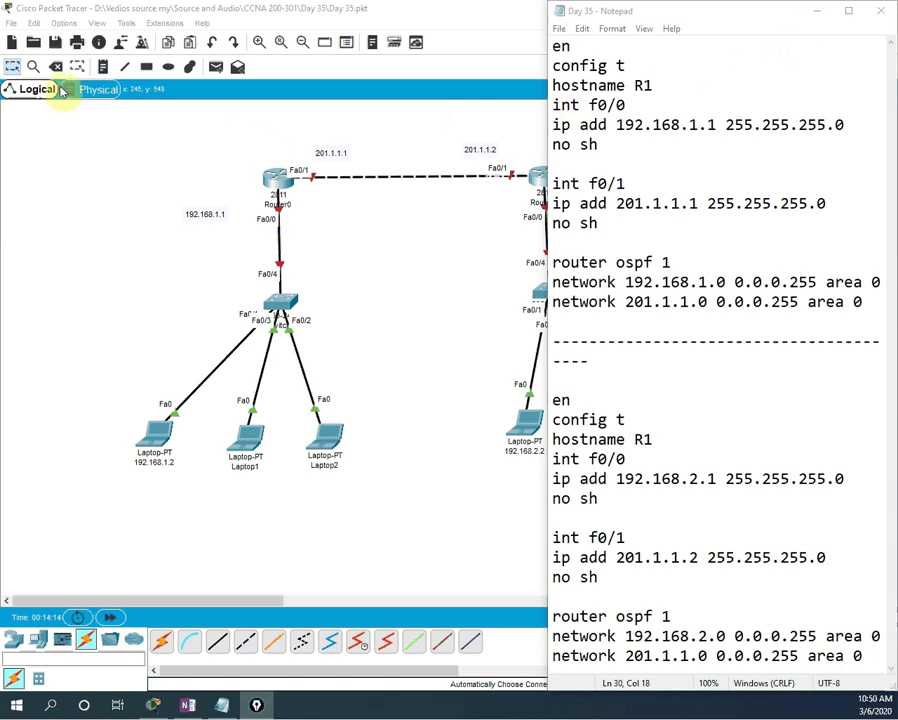
Minimize the Notepad notes and handwrite R1 above Router0 and R2 above Router1 on the topology.
click(817, 11)
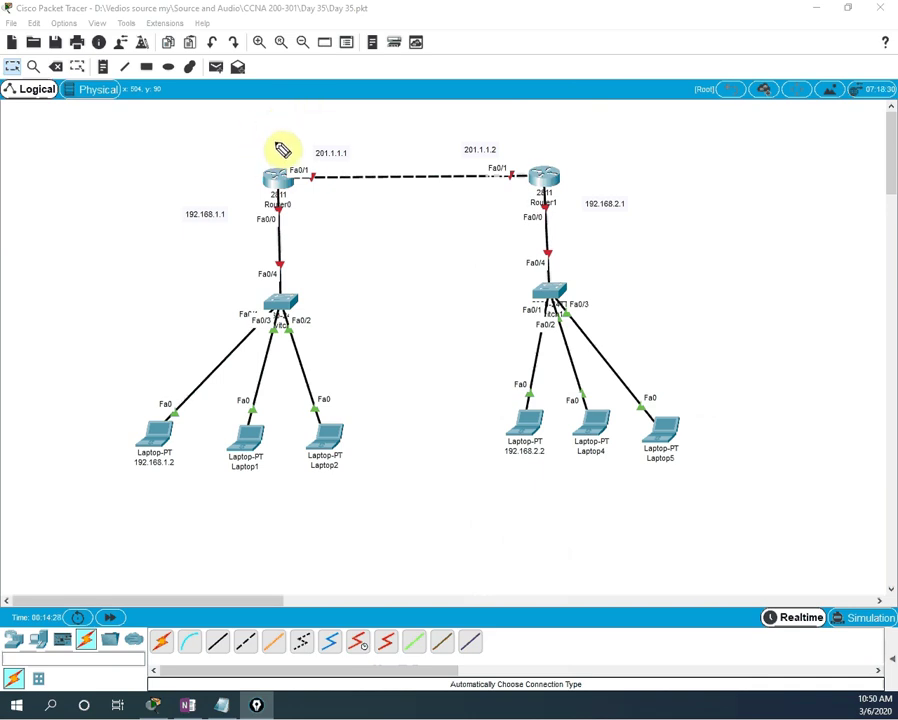
drag(273, 146, 285, 145)
drag(287, 132, 290, 145)
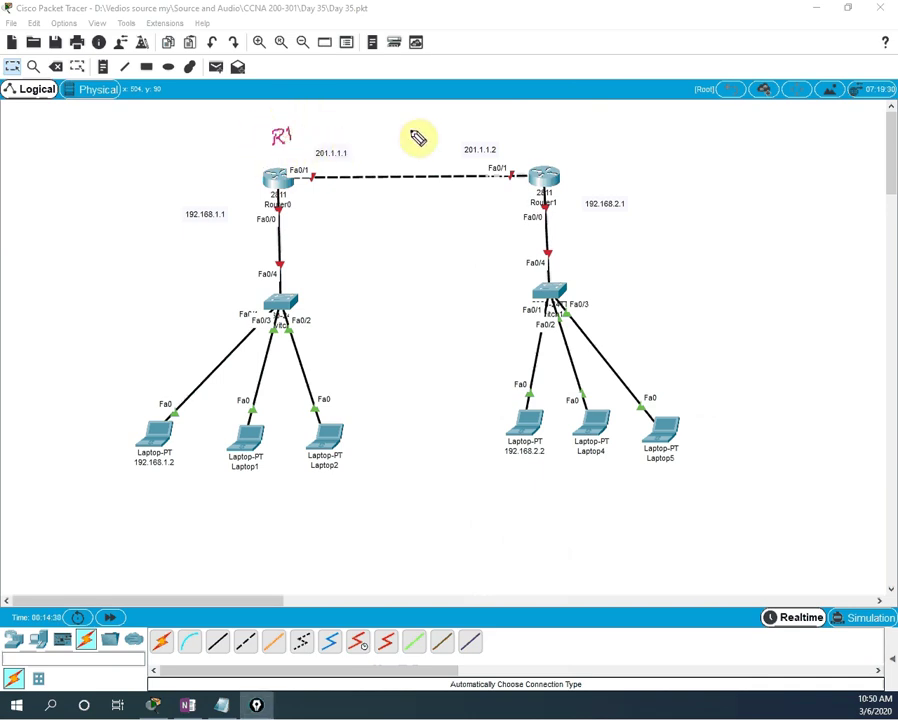
drag(538, 138, 562, 146)
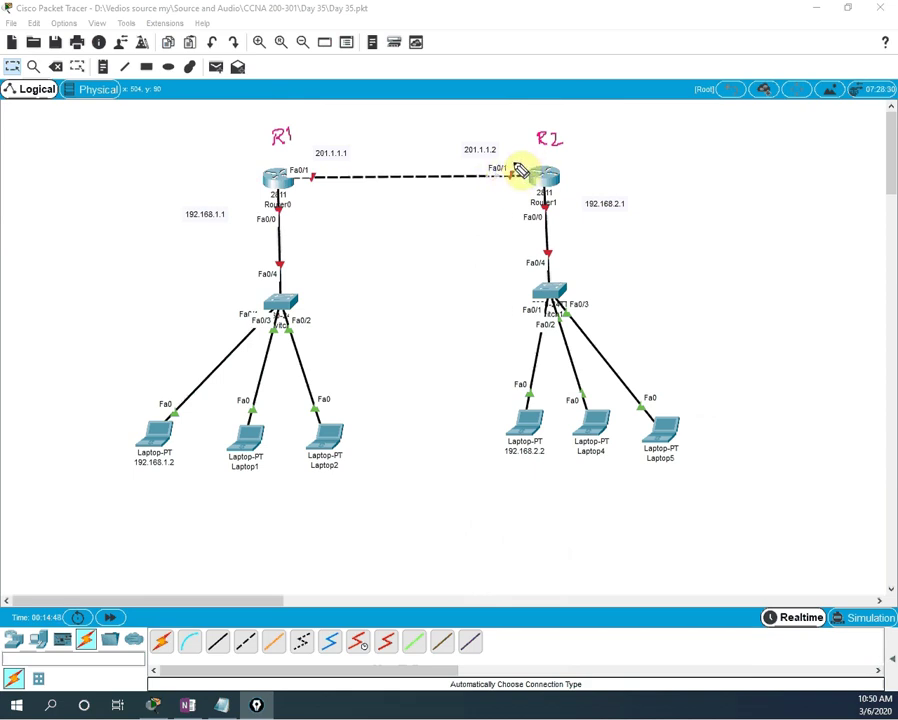
Write an underlined WAN below the link between the routers and draw an outline around each router's network.
click(364, 208)
mouse_move(363, 205)
mouse_down()
mouse_move(403, 206)
mouse_move(394, 221)
mouse_move(437, 214)
mouse_up()
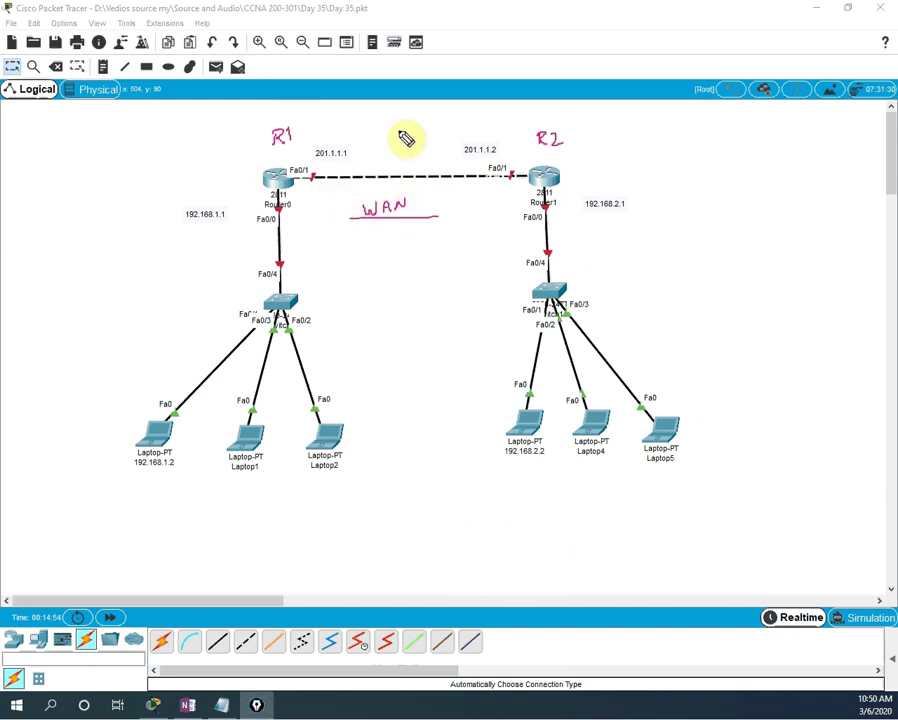
mouse_move(366, 132)
mouse_down()
mouse_move(227, 154)
mouse_move(168, 260)
mouse_move(104, 415)
mouse_move(128, 542)
mouse_move(358, 463)
mouse_move(406, 434)
mouse_move(376, 239)
mouse_move(358, 184)
mouse_move(380, 140)
mouse_up()
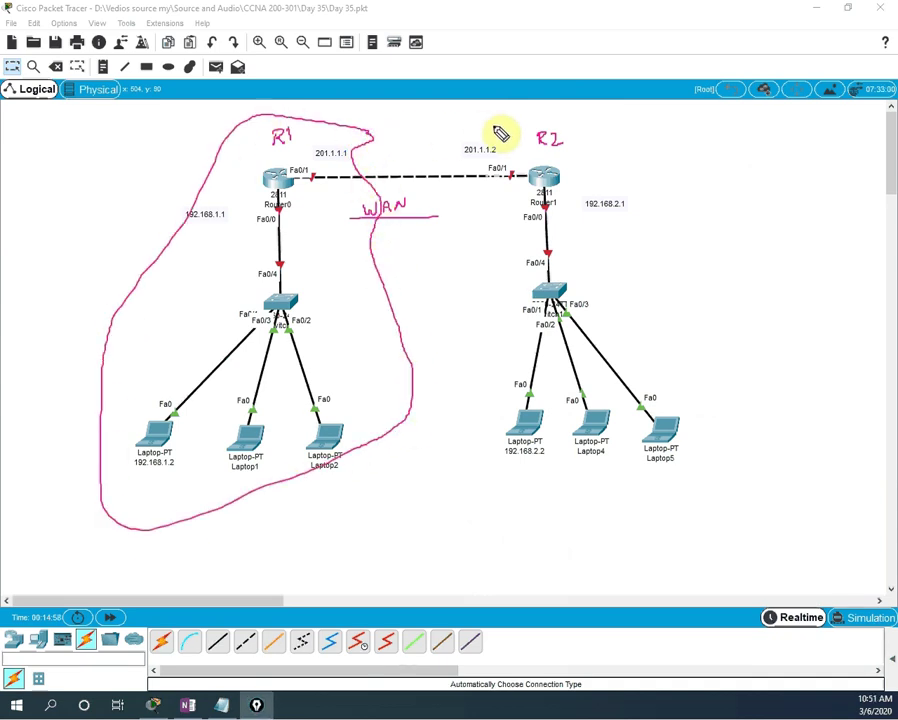
mouse_move(646, 138)
mouse_down()
mouse_move(603, 134)
mouse_move(519, 134)
mouse_move(460, 158)
mouse_move(487, 267)
mouse_move(473, 371)
mouse_move(527, 482)
mouse_move(662, 491)
mouse_move(772, 339)
mouse_move(744, 231)
mouse_move(641, 133)
mouse_up()
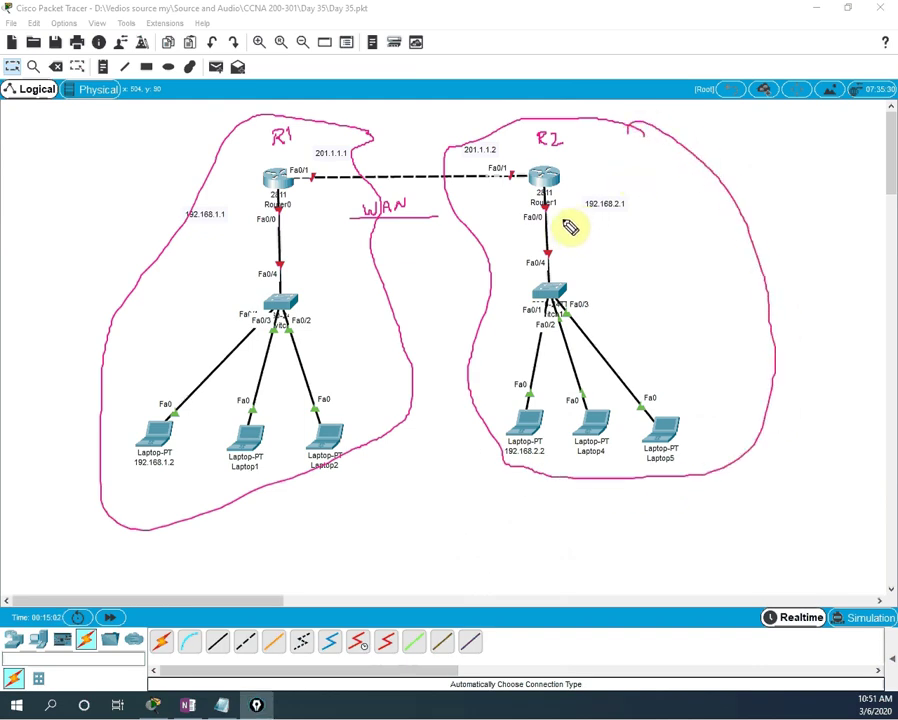
Label Router1's network LAN, C1 and B2 and Router0's network C2, BR1 and LAN, underlining the routers' WAN addresses.
mouse_move(557, 222)
mouse_down()
mouse_move(559, 237)
mouse_move(583, 236)
mouse_move(597, 220)
mouse_up()
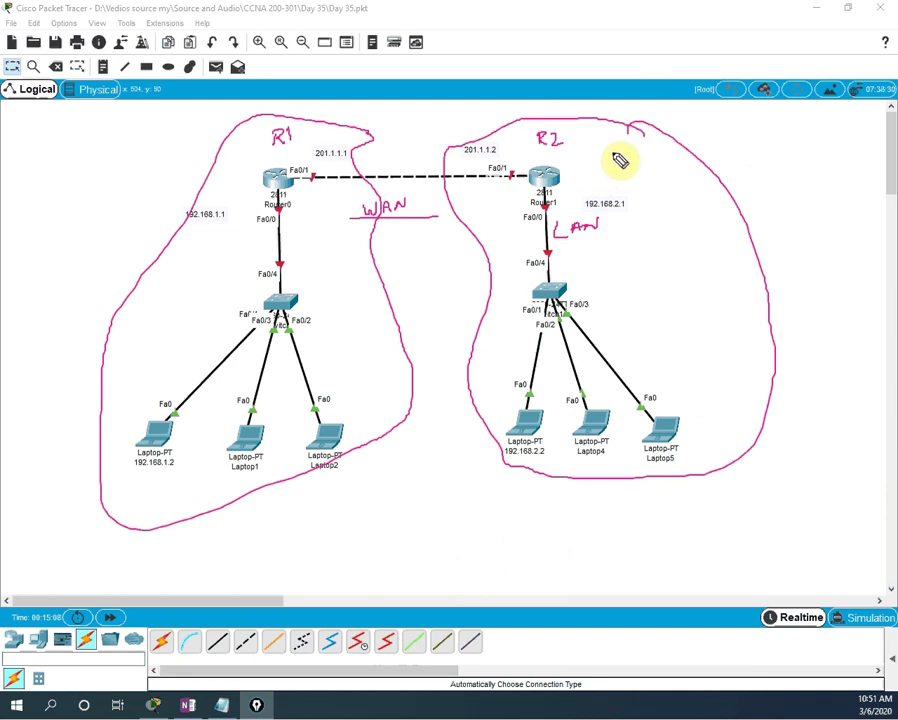
mouse_move(618, 154)
mouse_down()
mouse_move(616, 167)
mouse_move(631, 166)
mouse_up()
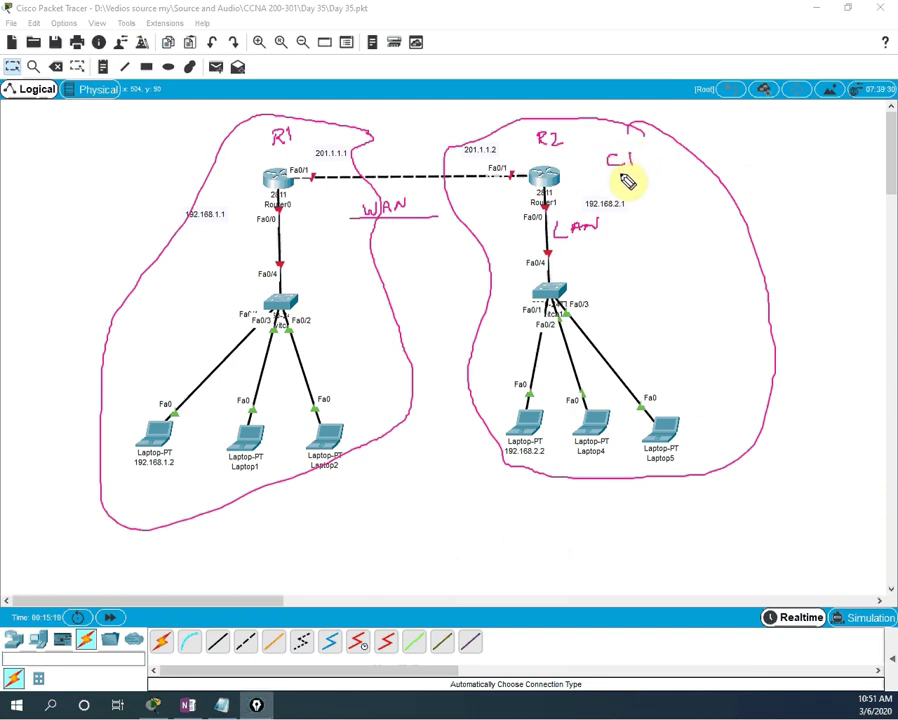
mouse_move(237, 172)
mouse_down()
mouse_move(236, 184)
mouse_move(252, 183)
mouse_up()
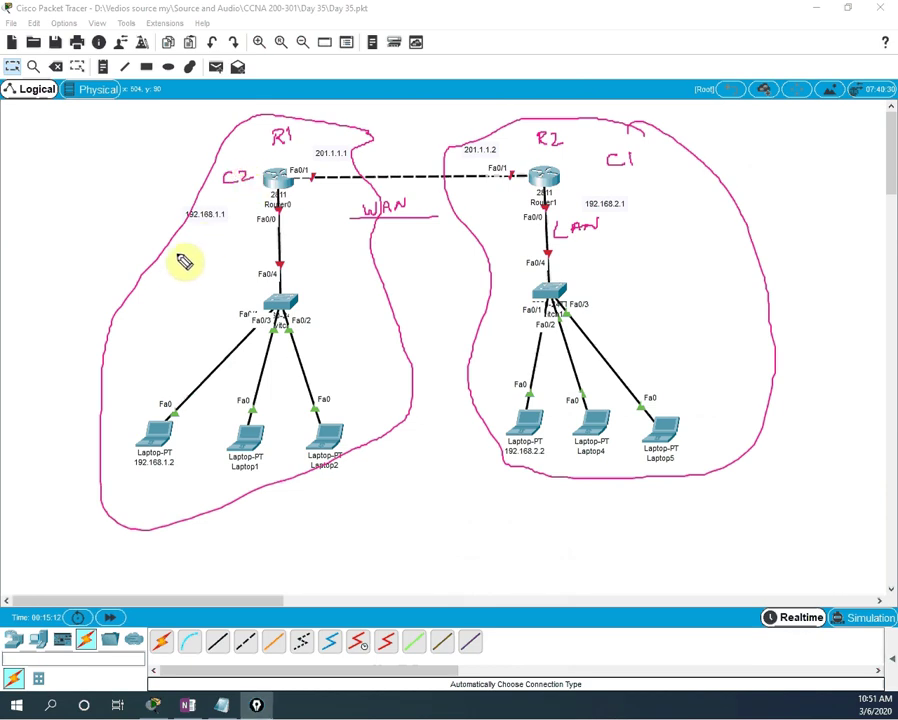
mouse_move(176, 254)
mouse_down()
mouse_move(186, 268)
mouse_move(211, 267)
mouse_up()
drag(214, 246, 212, 263)
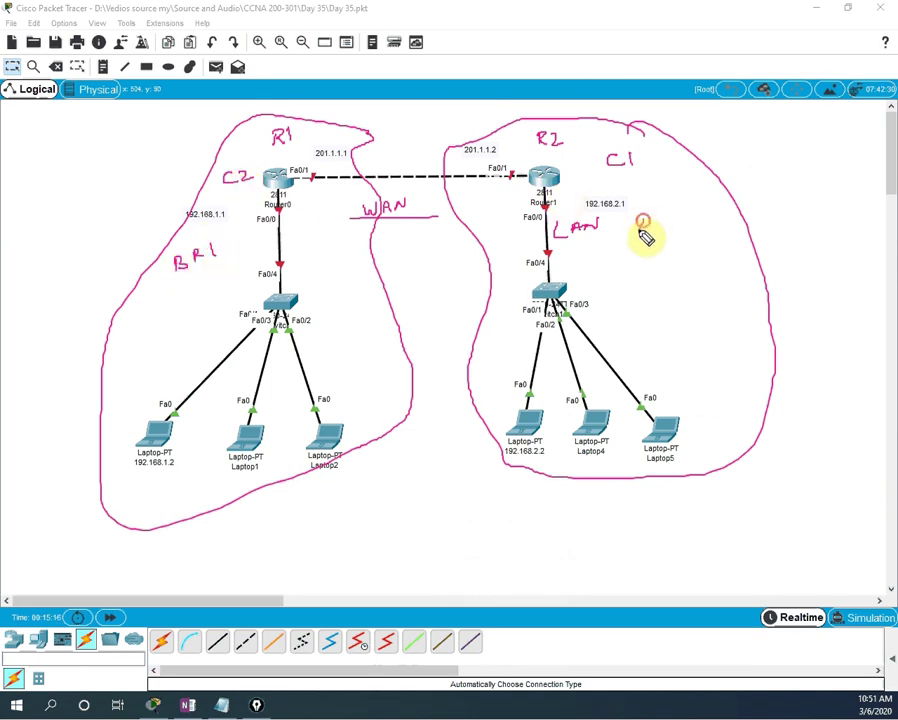
mouse_move(638, 220)
mouse_down()
mouse_move(642, 237)
mouse_move(667, 234)
mouse_up()
drag(676, 218, 670, 235)
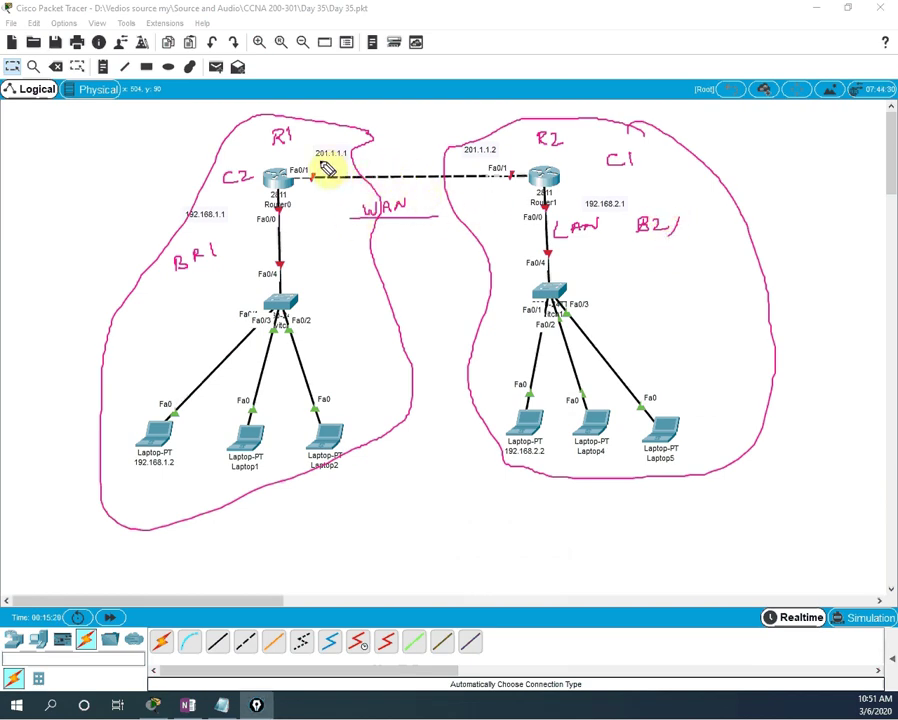
drag(318, 160, 367, 170)
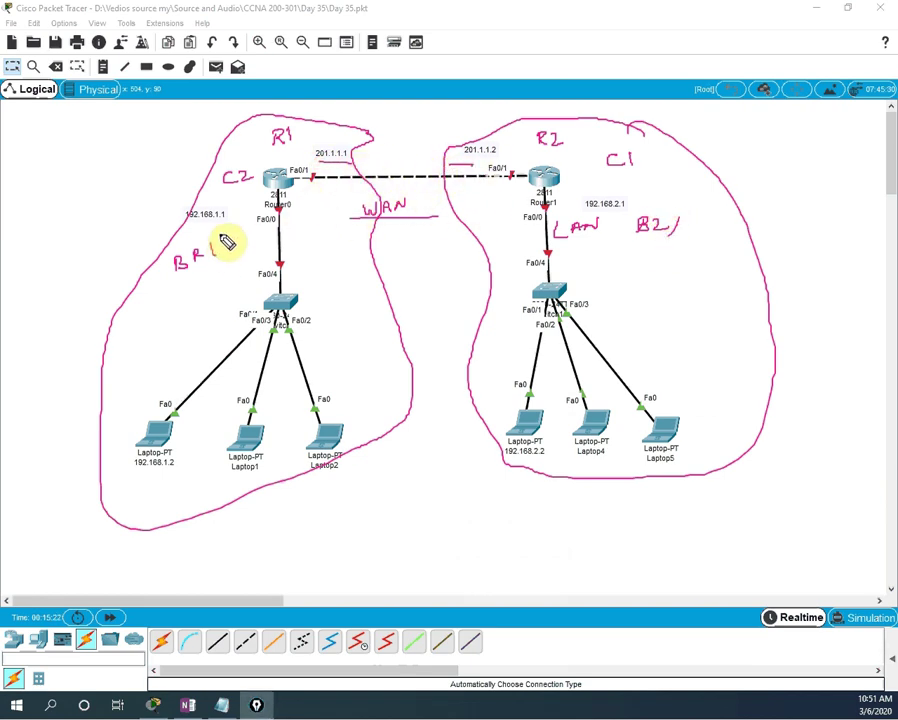
mouse_move(229, 235)
mouse_down()
mouse_move(228, 268)
mouse_move(249, 249)
mouse_move(245, 256)
mouse_move(276, 228)
mouse_up()
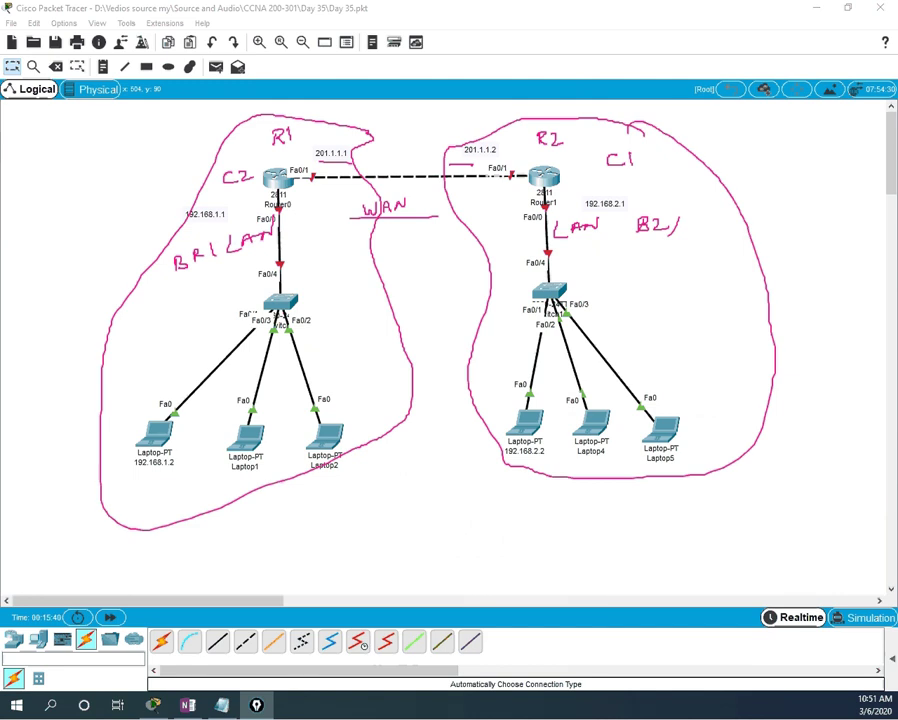
Clear all drawn annotations from the topology and switch back to the Day 35 notes in Notepad.
key(Escape)
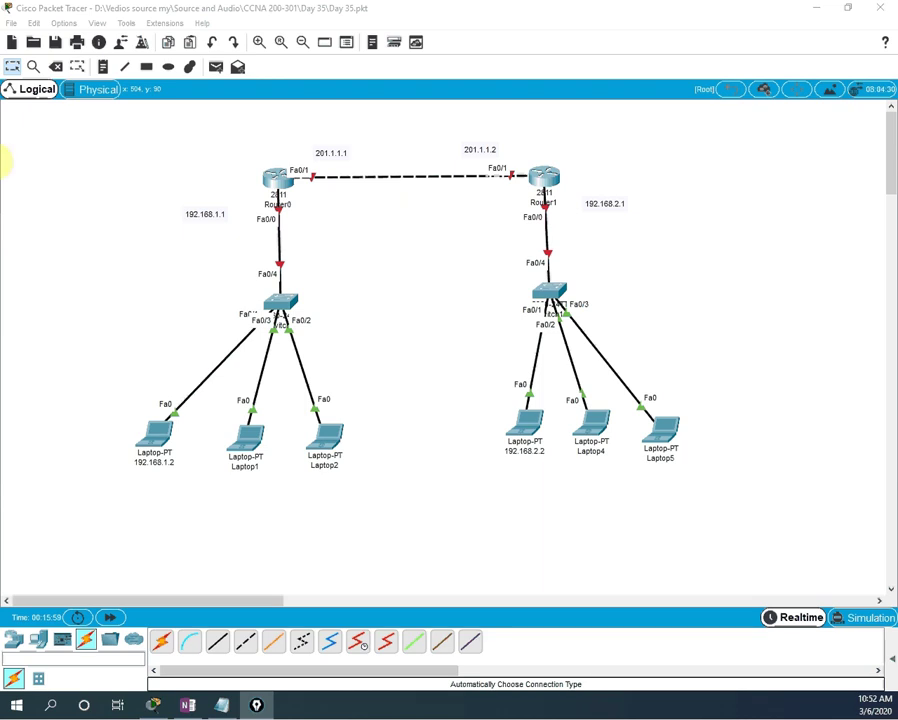
key(alt+Tab)
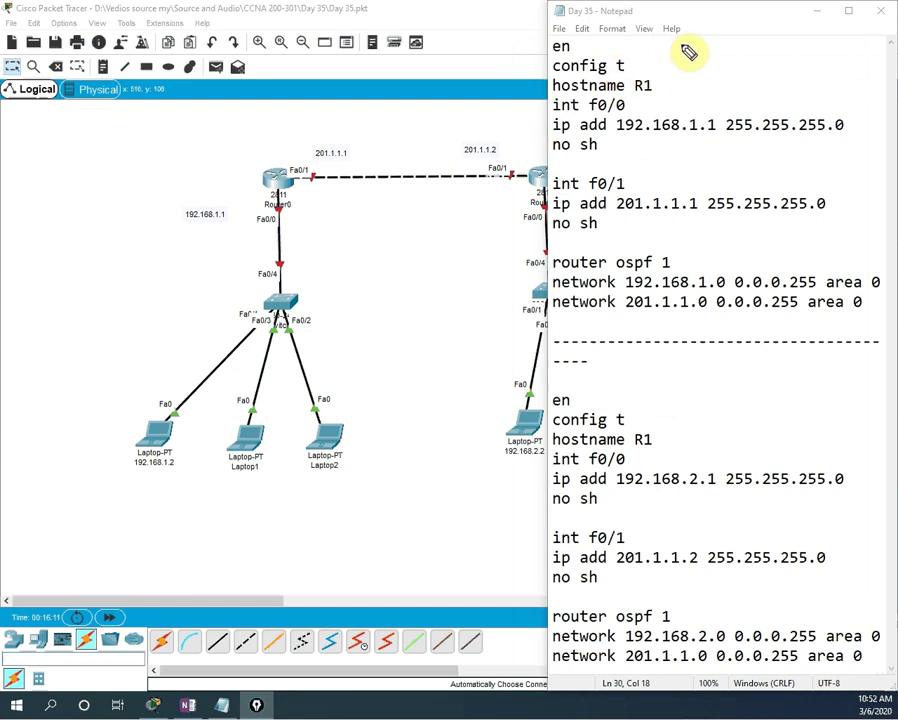
Bracket the first script block from en to no sh, tick hostname R1, and underline Router0's Fa0/0 label.
mouse_move(612, 44)
mouse_down()
mouse_move(628, 47)
mouse_move(628, 138)
mouse_move(610, 160)
mouse_move(604, 124)
mouse_move(612, 114)
mouse_up()
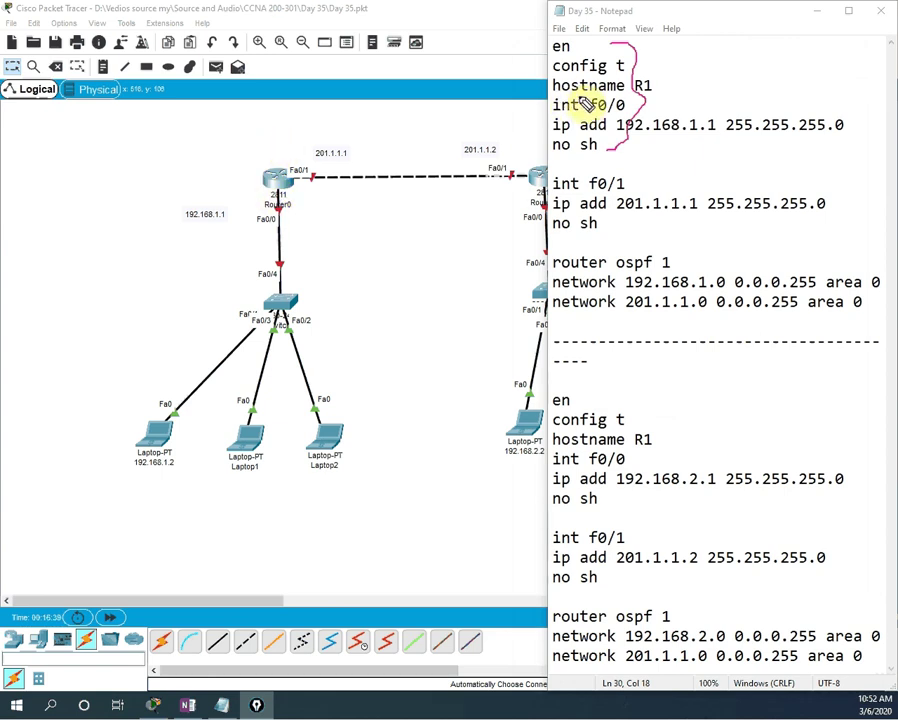
drag(660, 92, 682, 80)
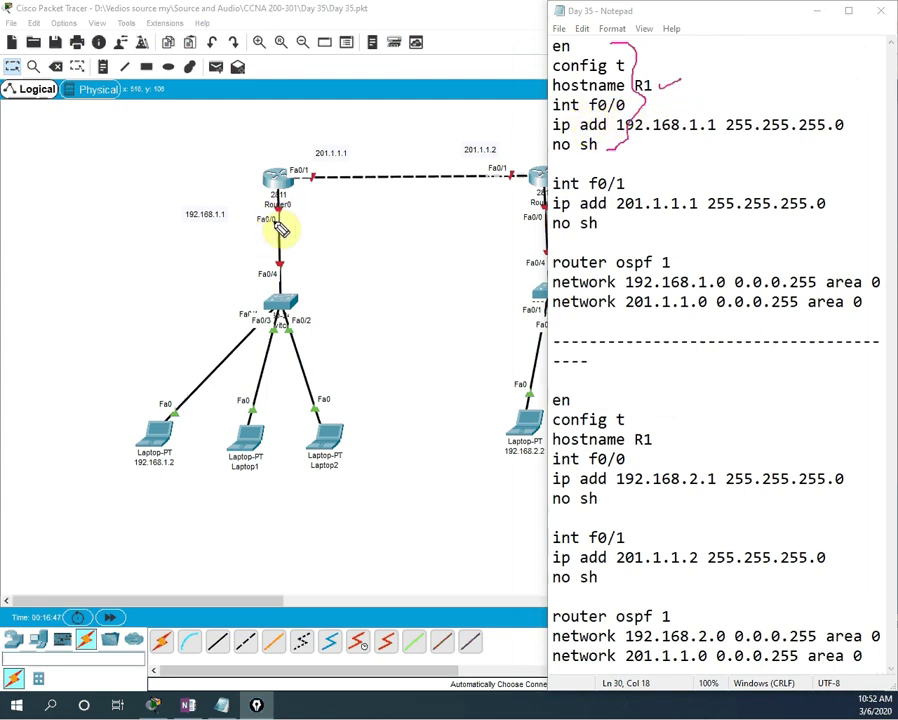
drag(262, 226, 260, 232)
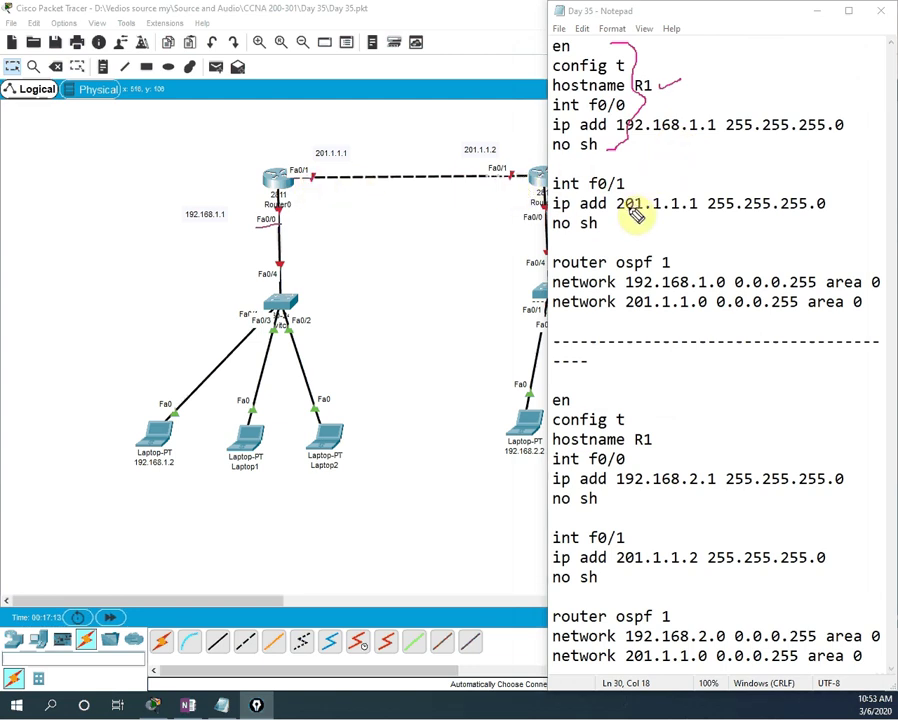
Tick R1's int f0/1, ip add 201.1.1.1 and no sh lines, and underline 201.1.1.1 beside Router0.
drag(630, 186, 662, 179)
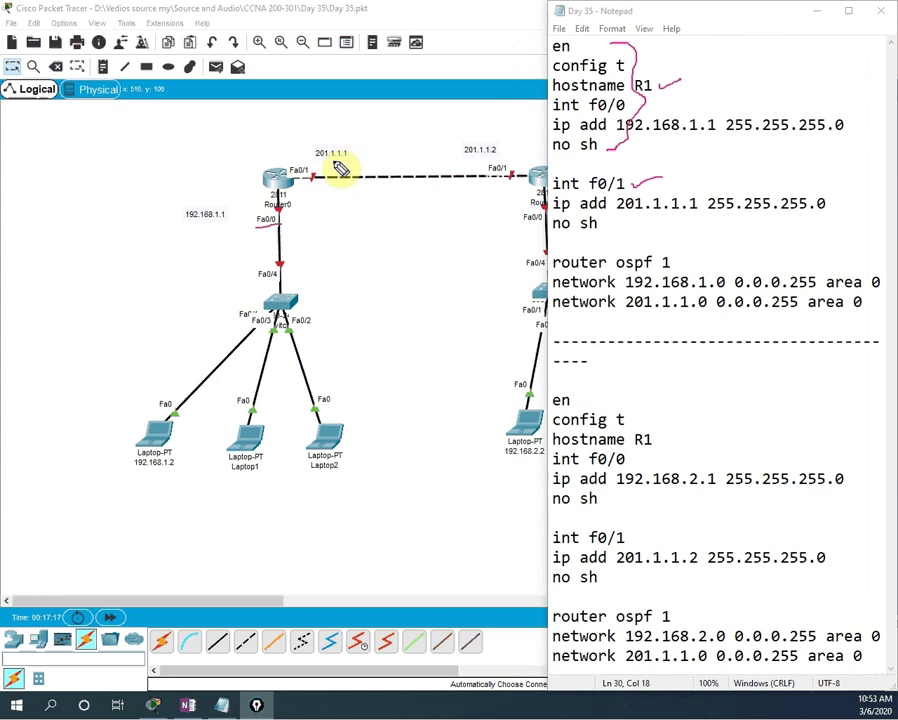
drag(316, 162, 366, 158)
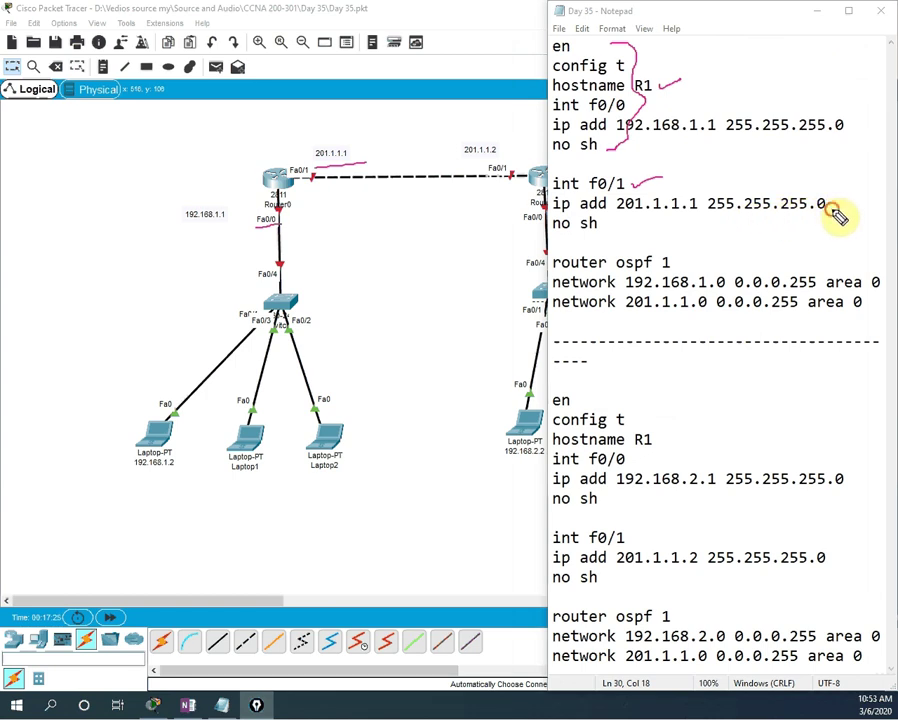
drag(830, 210, 850, 203)
drag(611, 228, 640, 216)
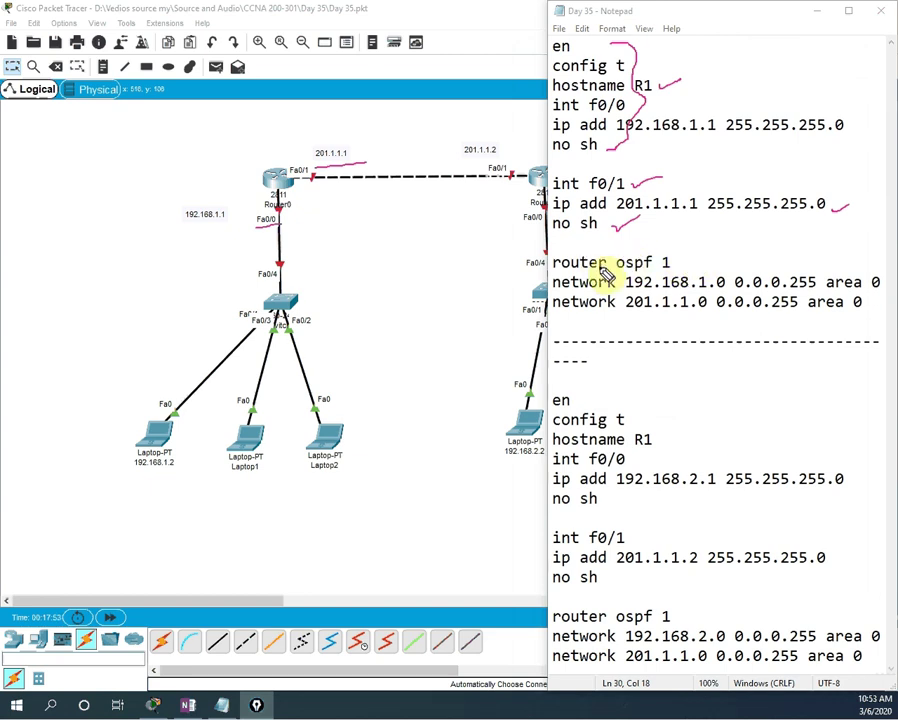
Tick R1's router ospf 1 line and handwrite class C with N.N.N.H beside the topology, circling the H.
drag(688, 259, 709, 251)
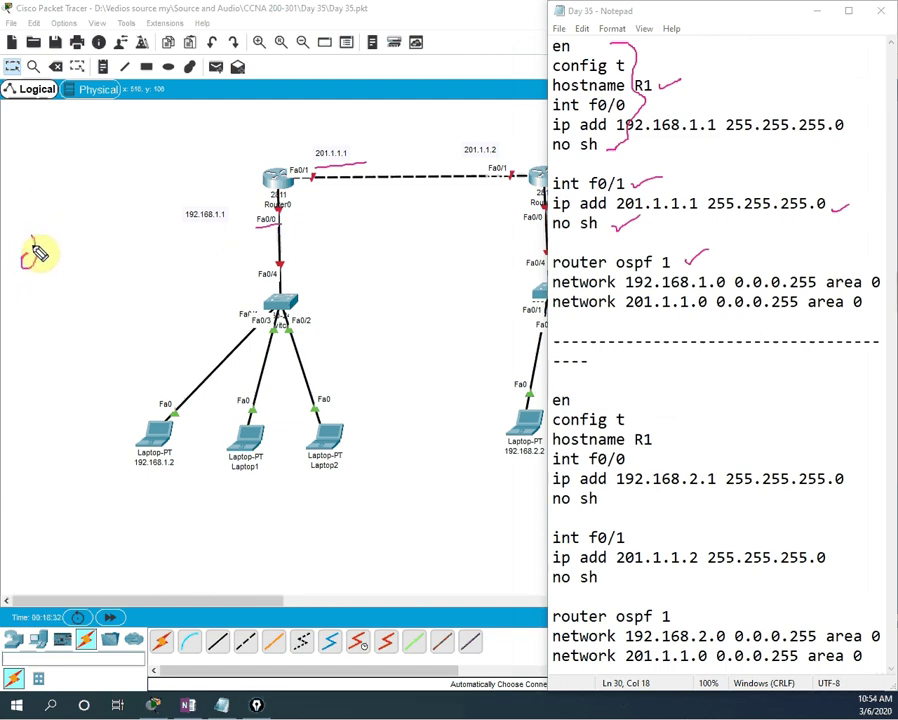
mouse_move(38, 253)
mouse_down()
mouse_move(58, 254)
mouse_move(96, 230)
mouse_up()
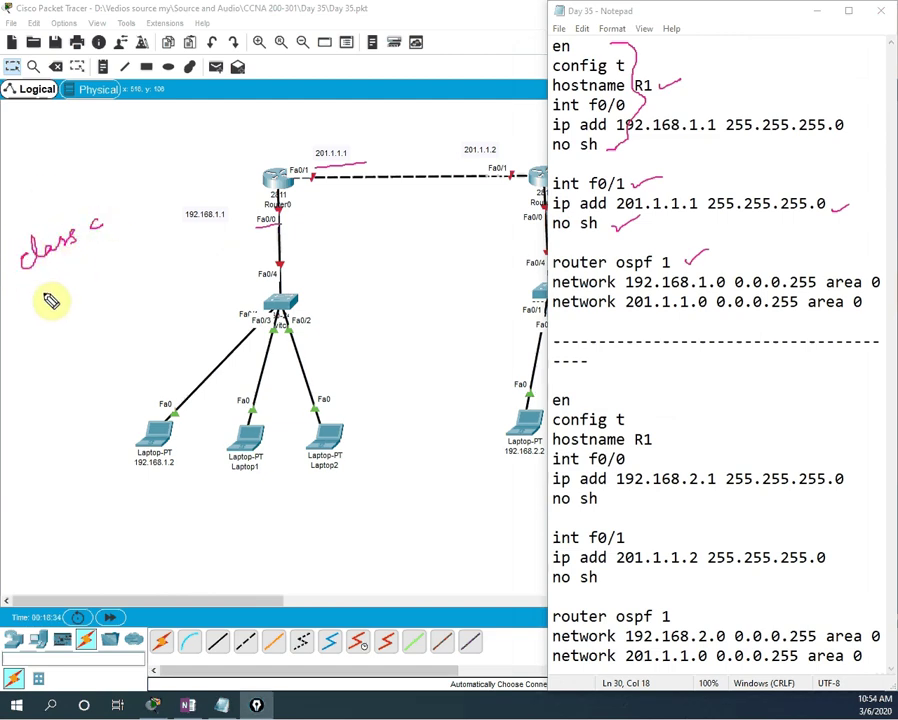
mouse_move(38, 295)
mouse_down()
mouse_move(108, 265)
mouse_move(116, 242)
mouse_move(126, 250)
mouse_move(104, 284)
mouse_up()
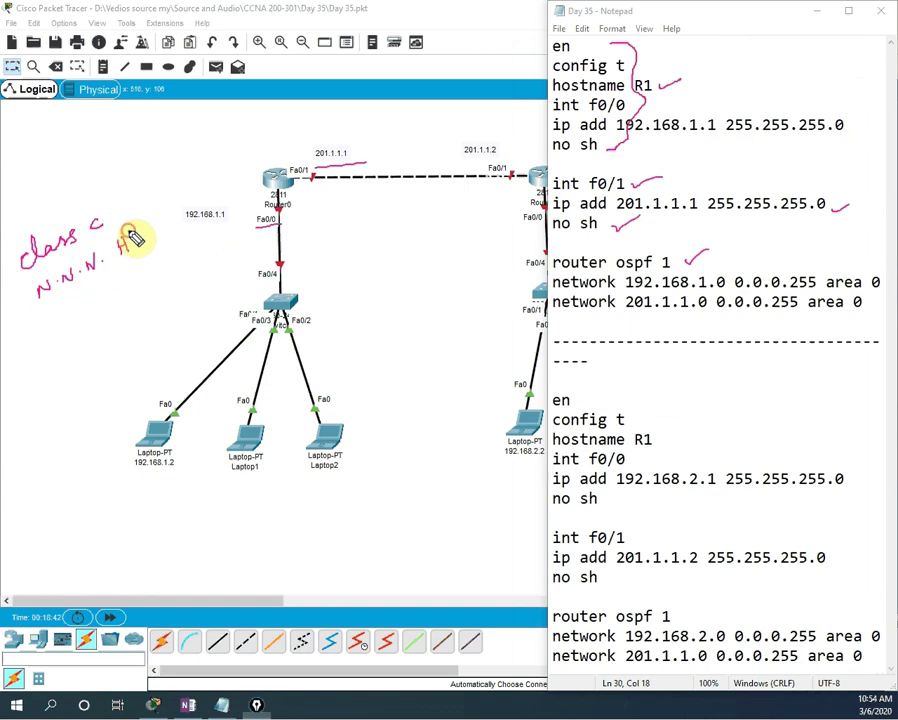
mouse_move(130, 244)
mouse_down()
mouse_move(118, 244)
mouse_move(138, 258)
mouse_move(124, 238)
mouse_up()
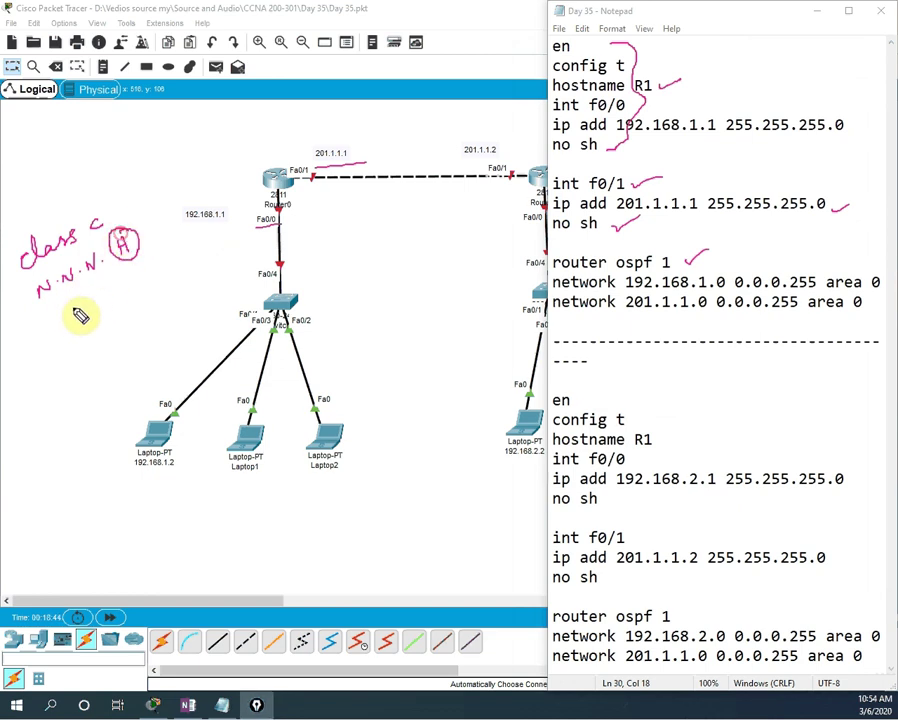
Handwrite 192.168.1.1 with its octets marked N N N H, derive 192.168.1.0 below, and underline that network in the script.
mouse_move(28, 342)
mouse_down()
mouse_move(66, 317)
mouse_move(65, 305)
mouse_move(79, 300)
mouse_move(86, 310)
mouse_move(101, 288)
mouse_move(131, 292)
mouse_up()
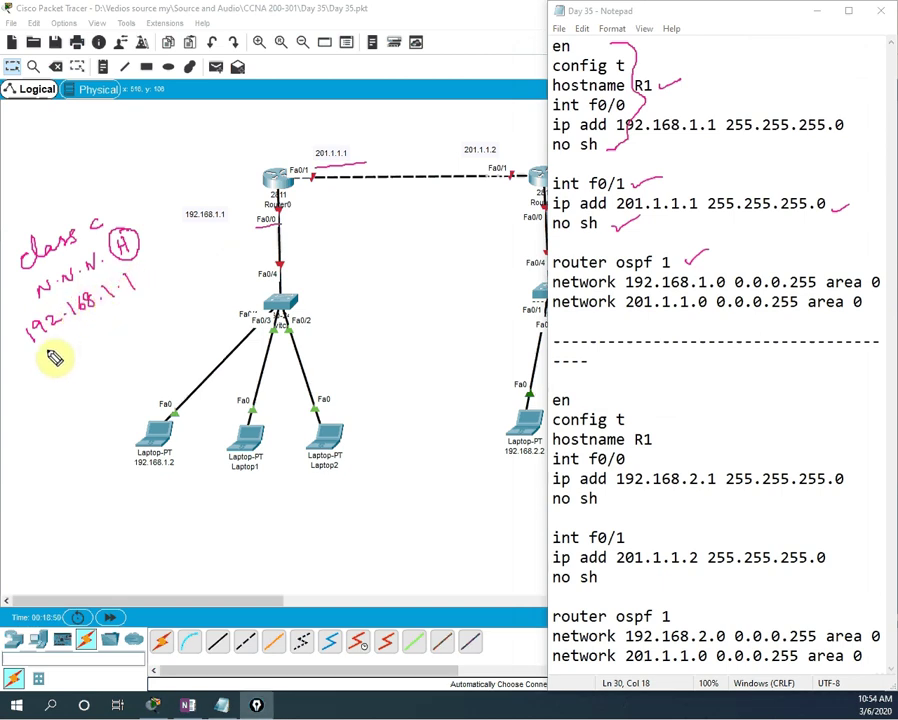
mouse_move(49, 347)
mouse_down()
mouse_move(146, 307)
mouse_move(148, 275)
mouse_move(124, 264)
mouse_move(122, 300)
mouse_move(155, 305)
mouse_up()
mouse_move(60, 372)
mouse_down()
mouse_move(95, 387)
mouse_move(100, 371)
mouse_move(132, 361)
mouse_move(142, 341)
mouse_move(148, 352)
mouse_move(163, 332)
mouse_move(196, 320)
mouse_up()
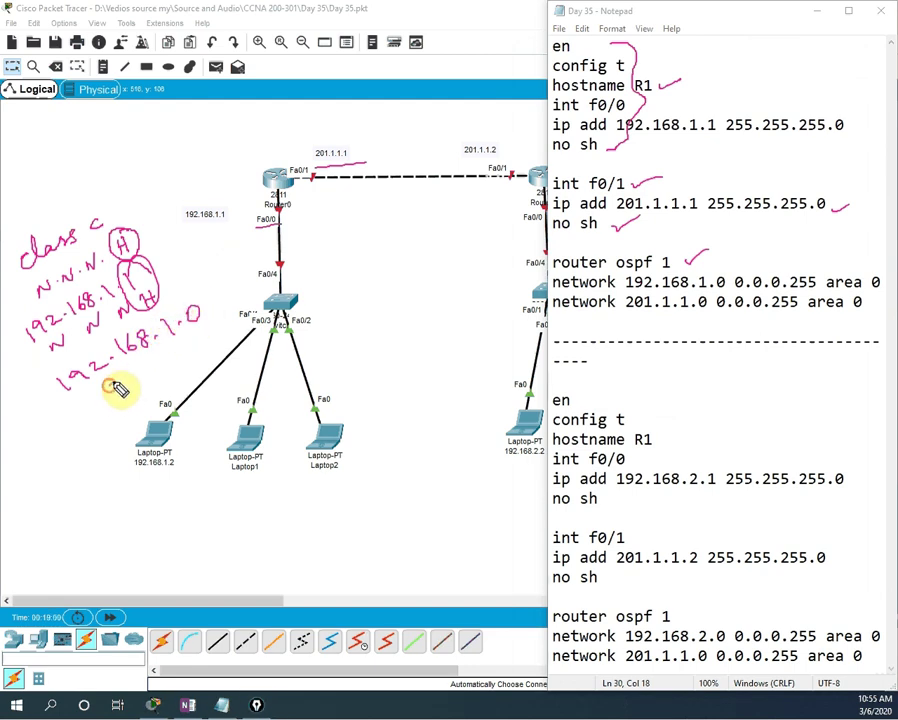
drag(110, 383, 200, 352)
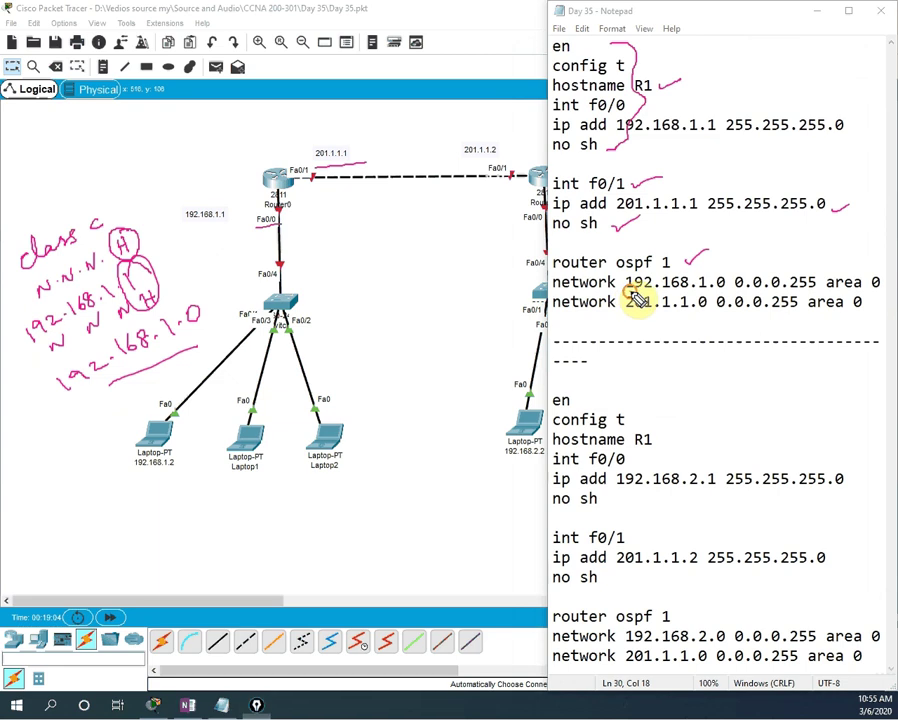
drag(628, 290, 717, 291)
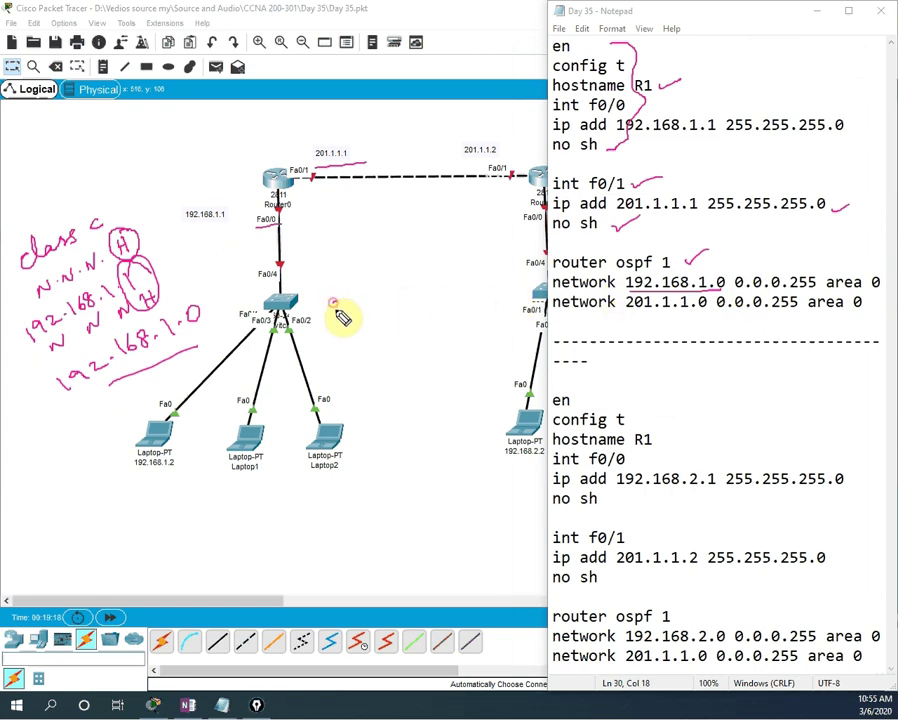
Handwrite the subnet mask 255.255.255.0 with the wildcard mask 0.0.0.255 beneath it in the middle of the topology.
mouse_move(335, 295)
mouse_down()
mouse_move(377, 296)
mouse_move(393, 276)
mouse_move(404, 280)
mouse_move(411, 268)
mouse_move(413, 281)
mouse_move(451, 255)
mouse_move(464, 264)
mouse_move(491, 240)
mouse_up()
click(380, 297)
click(432, 271)
click(481, 255)
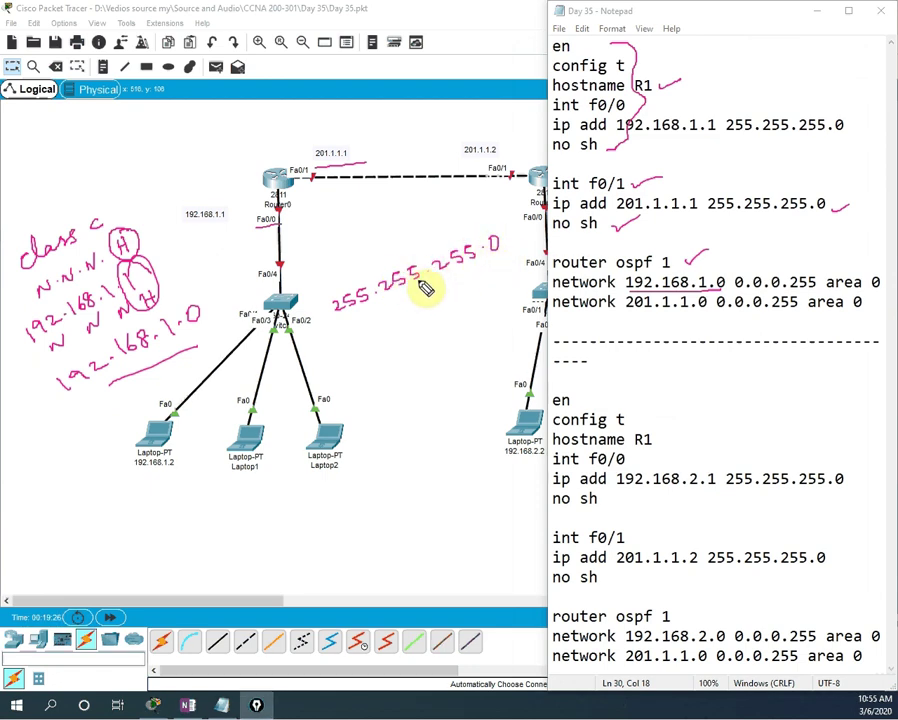
mouse_move(366, 323)
mouse_down()
mouse_move(494, 277)
mouse_move(506, 283)
mouse_up()
click(391, 317)
click(435, 302)
click(477, 292)
mouse_move(350, 376)
mouse_down()
mouse_move(392, 359)
mouse_move(391, 372)
mouse_move(436, 352)
mouse_move(433, 345)
mouse_move(499, 332)
mouse_move(493, 327)
mouse_move(507, 320)
mouse_move(510, 349)
mouse_move(516, 332)
mouse_move(546, 328)
mouse_up()
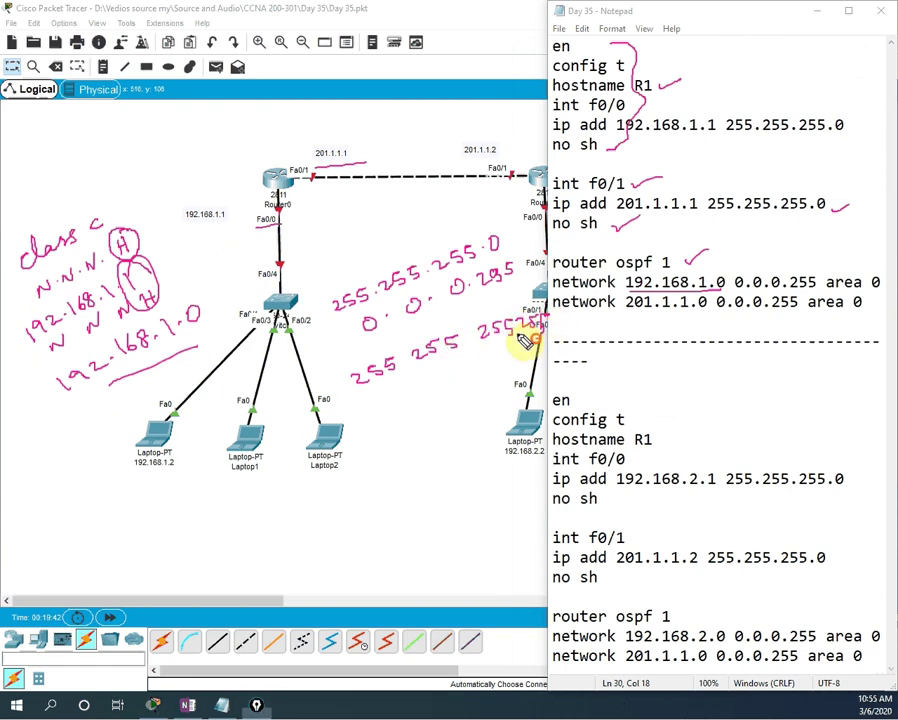
mouse_move(374, 400)
mouse_down()
mouse_move(461, 377)
mouse_move(467, 389)
mouse_move(493, 367)
mouse_move(521, 358)
mouse_move(523, 370)
mouse_move(546, 352)
mouse_move(552, 371)
mouse_move(447, 420)
mouse_move(365, 432)
mouse_up()
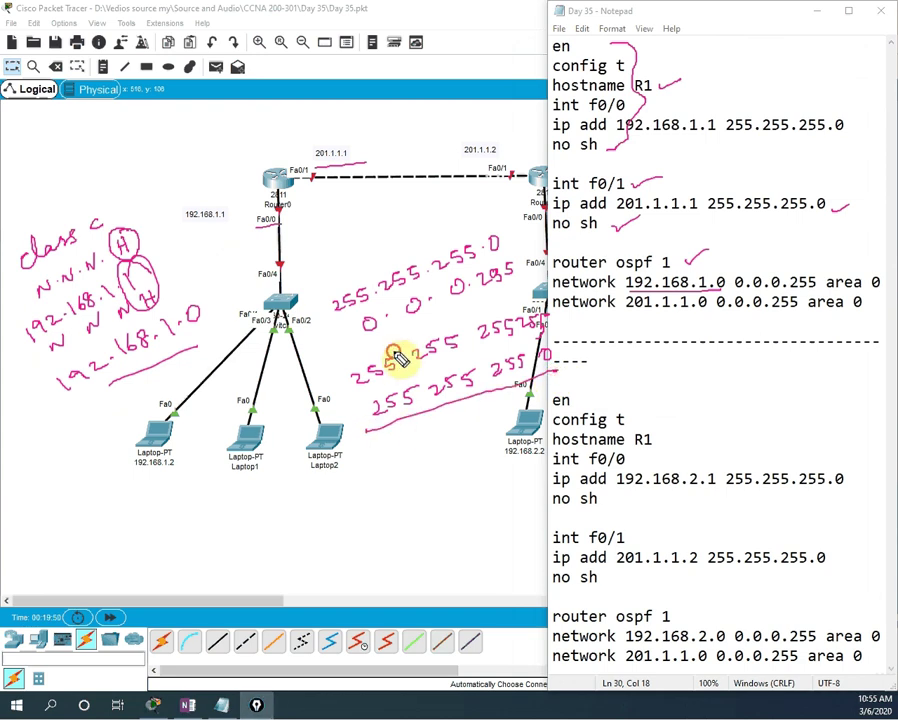
drag(401, 355, 401, 425)
drag(449, 345, 449, 420)
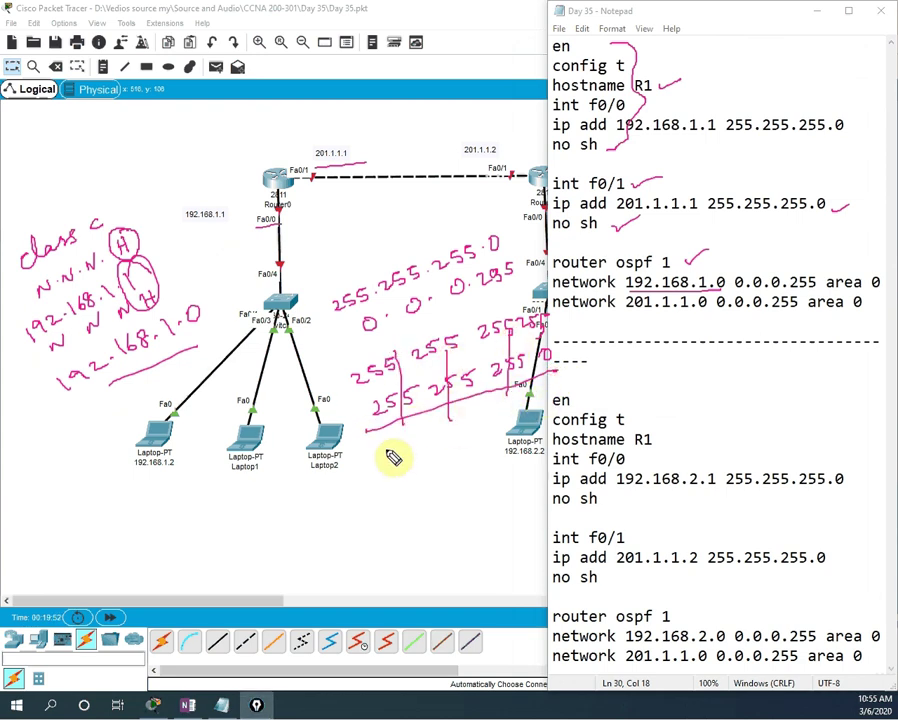
mouse_move(392, 456)
mouse_down()
mouse_move(443, 450)
mouse_move(428, 459)
mouse_move(469, 442)
mouse_move(471, 452)
mouse_move(486, 436)
mouse_move(522, 442)
mouse_up()
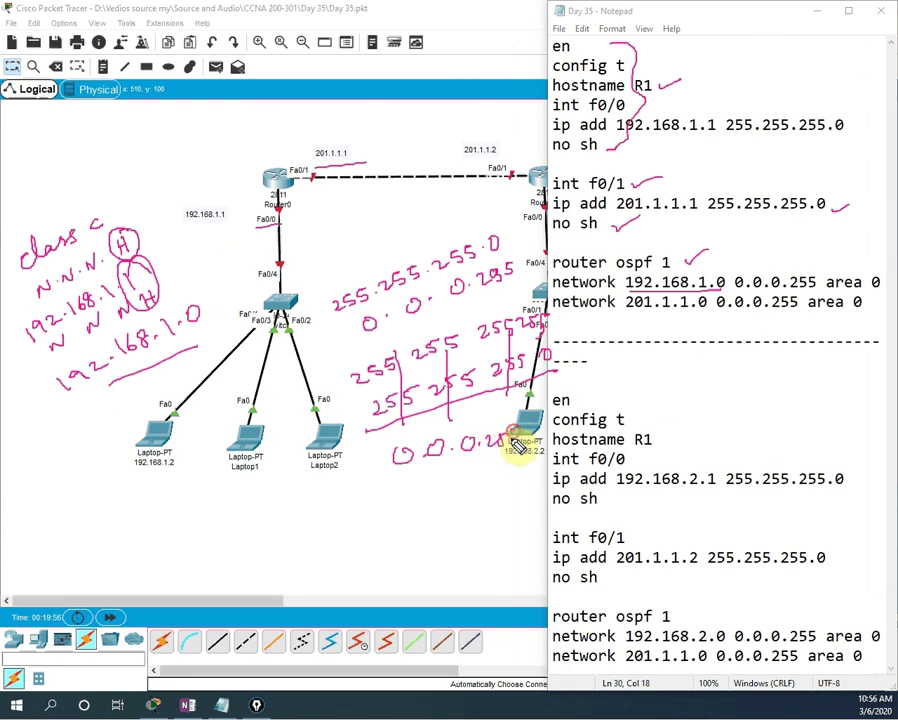
drag(346, 494, 430, 487)
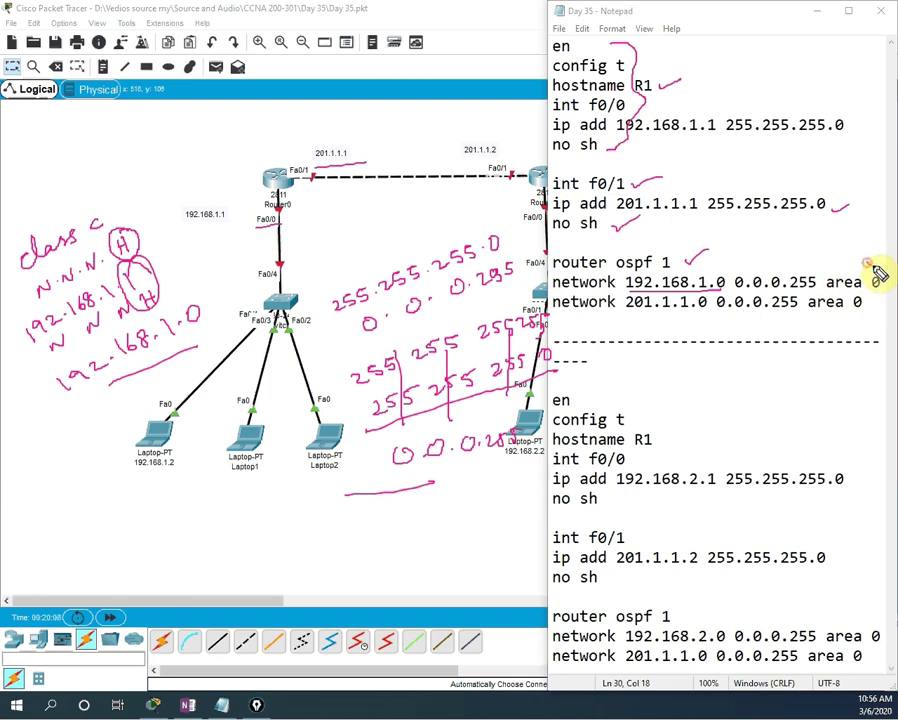
Tick area 0 on R1's 192.168.1.0 network line, and underline 192.168.1.1 and Fa0/0 beside Router0 in the topology.
drag(868, 264, 880, 258)
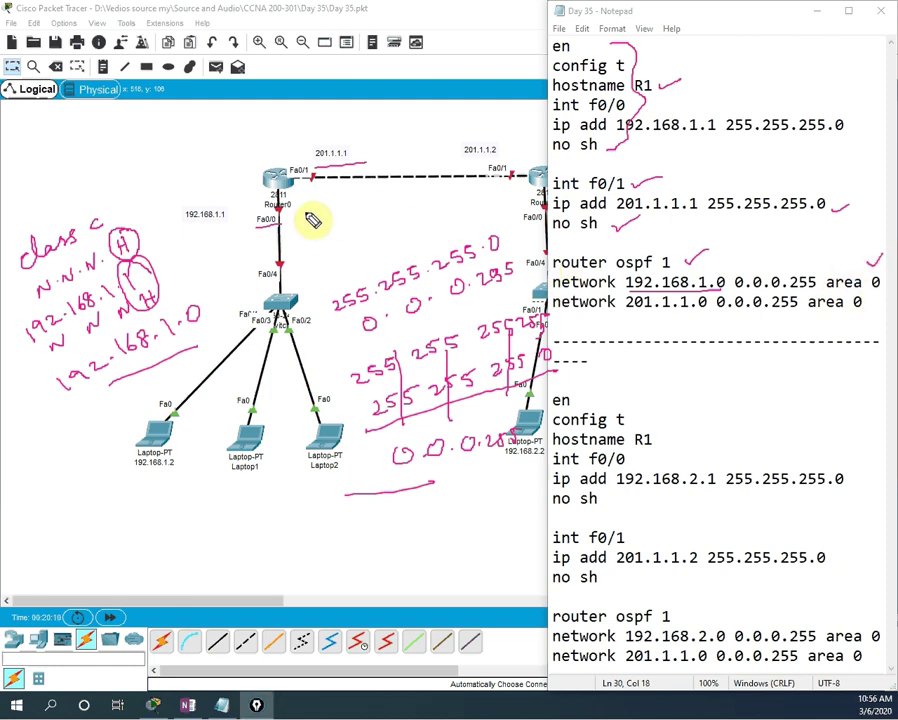
drag(180, 226, 240, 223)
drag(256, 229, 281, 227)
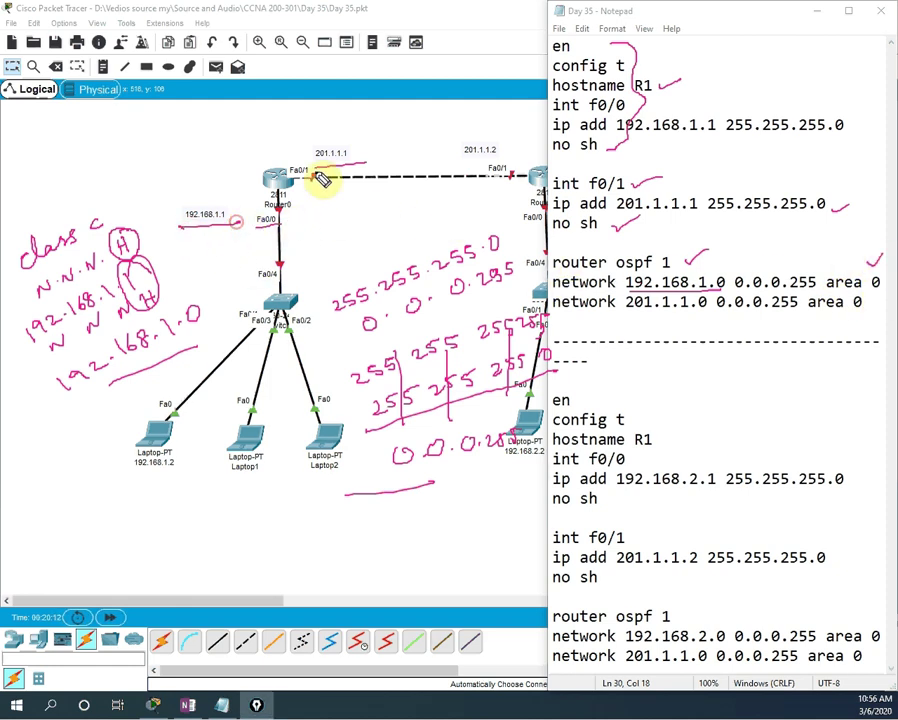
Box 201.1.1.1 and its last octet, tick the class C working, and mark 0.0.0.255 and area 0 on R1's 201.1.1.0 line.
mouse_move(322, 143)
mouse_down()
mouse_move(371, 162)
mouse_move(342, 188)
mouse_move(304, 176)
mouse_move(340, 150)
mouse_up()
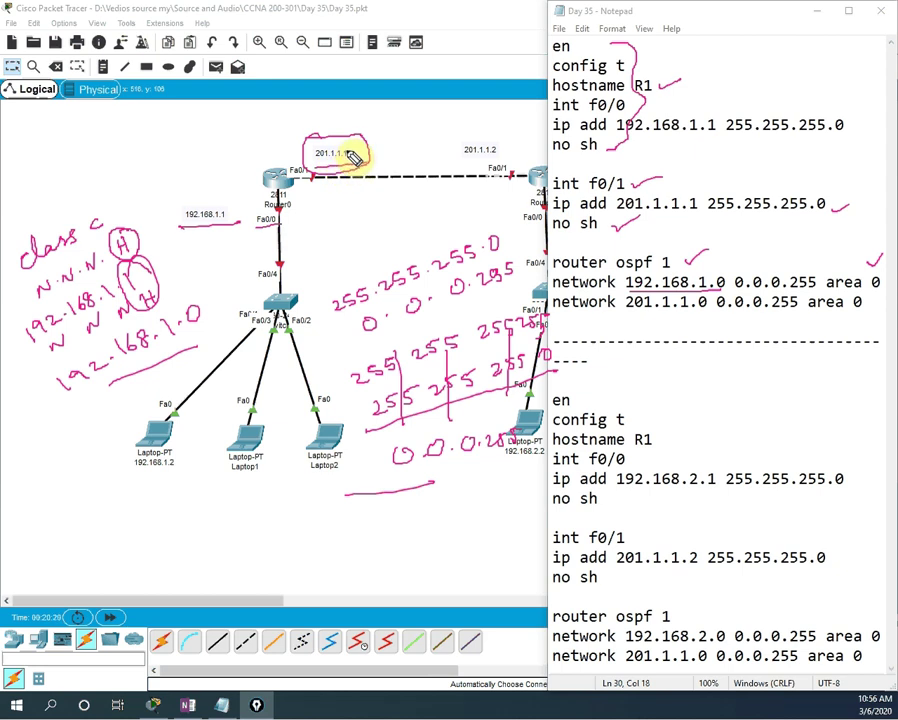
drag(350, 149, 356, 155)
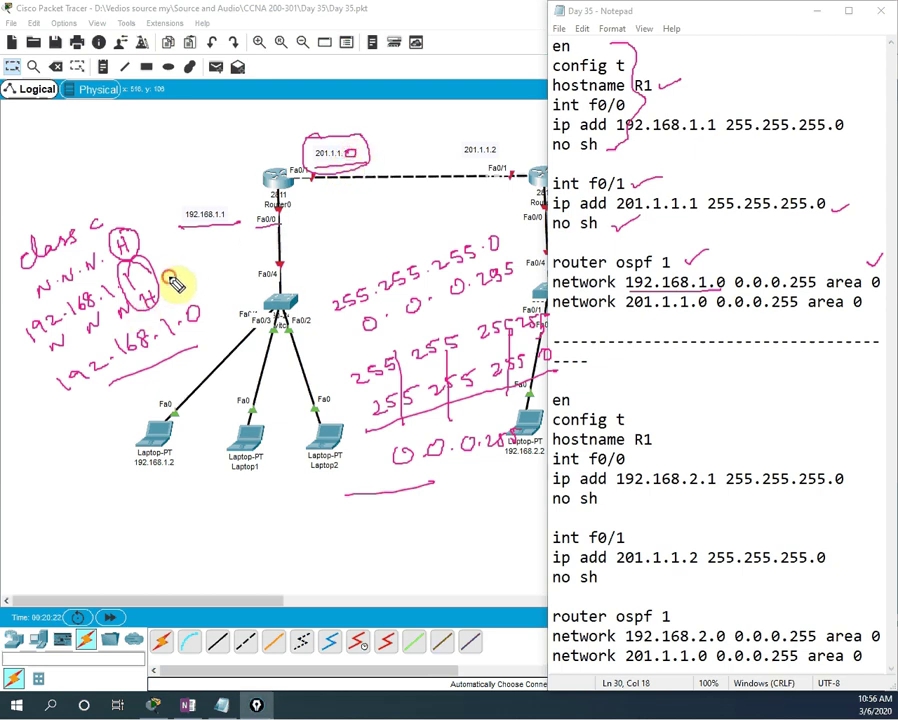
drag(178, 271, 204, 260)
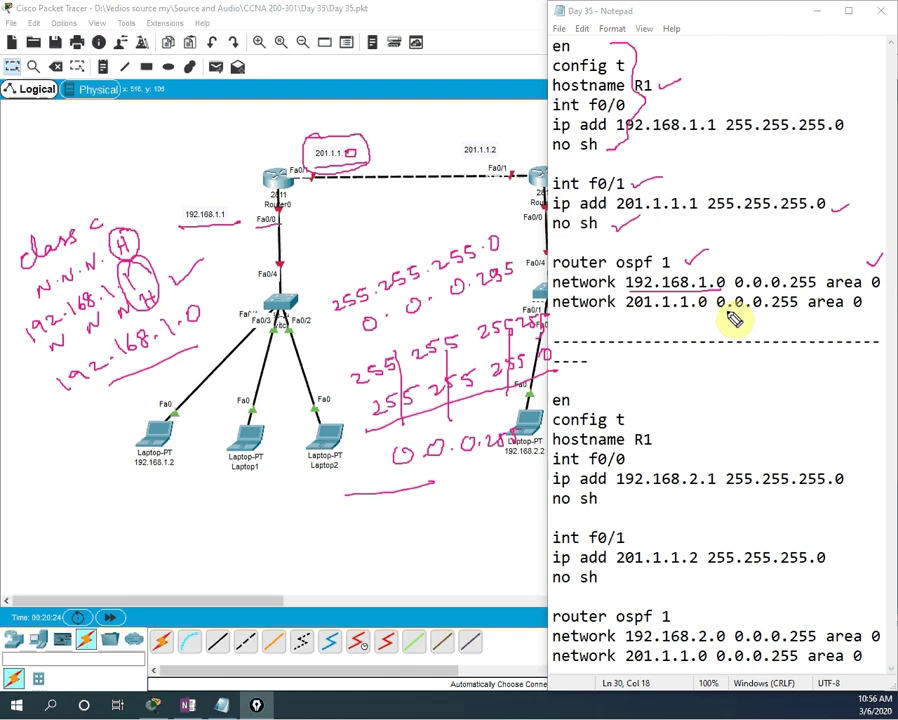
drag(716, 314, 790, 316)
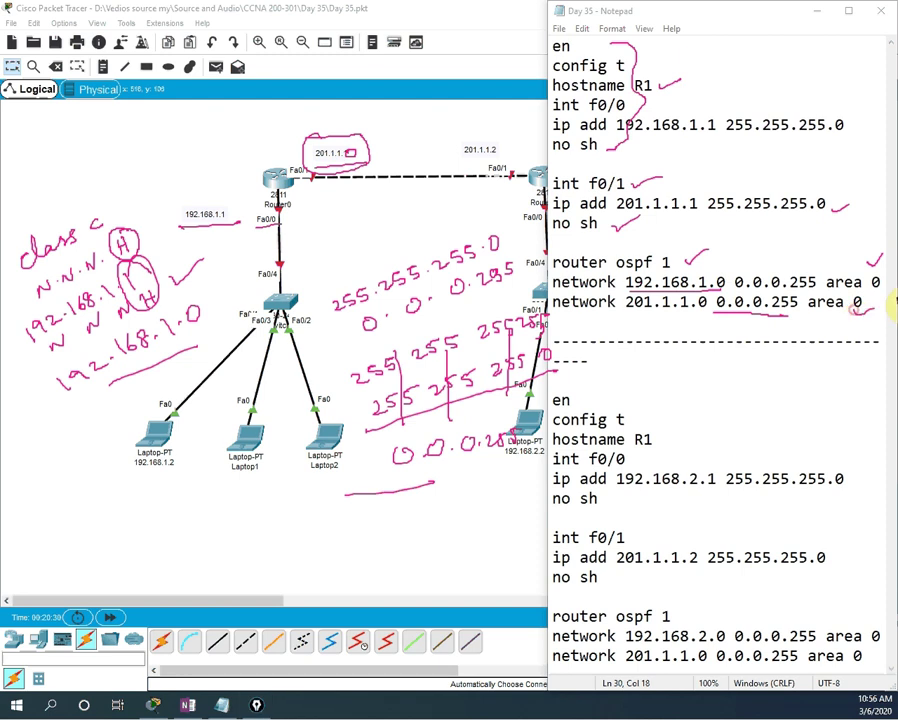
drag(853, 308, 893, 302)
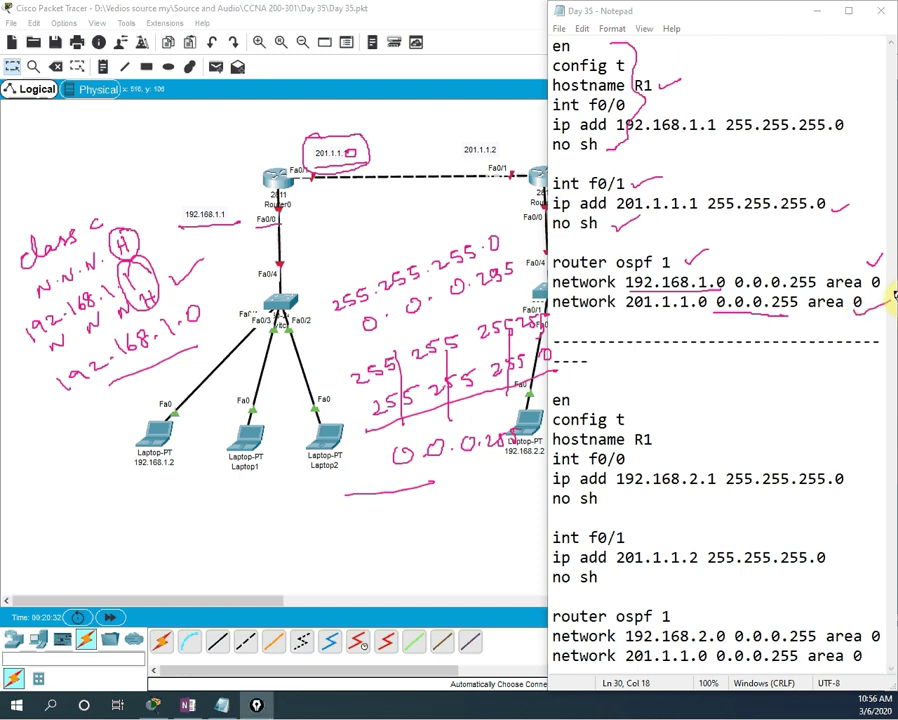
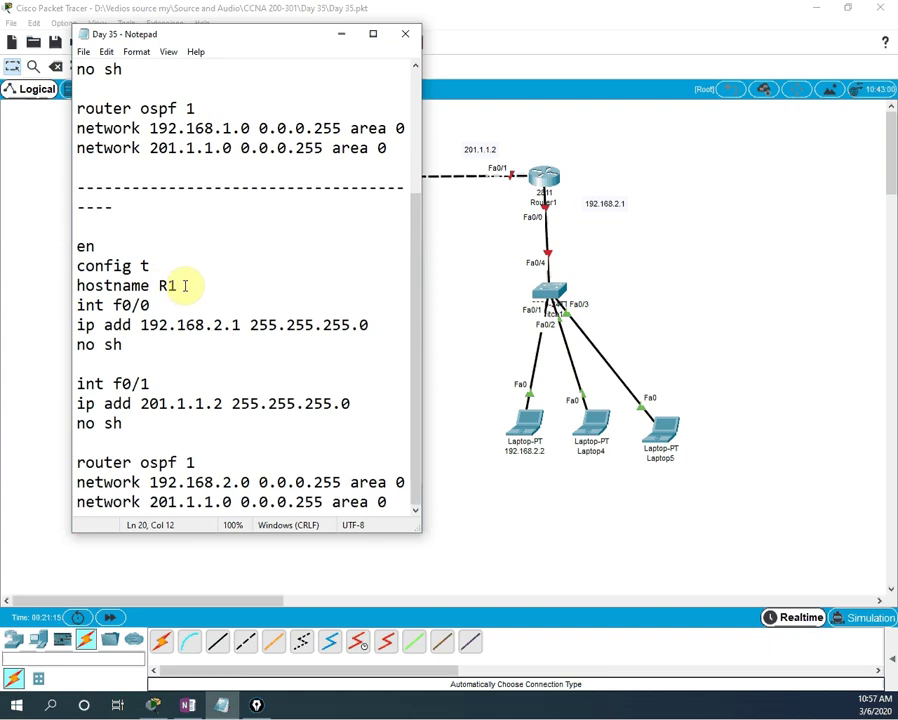
Change the hostname in the second router's script to R2.
key(BackSpace)
text(2)
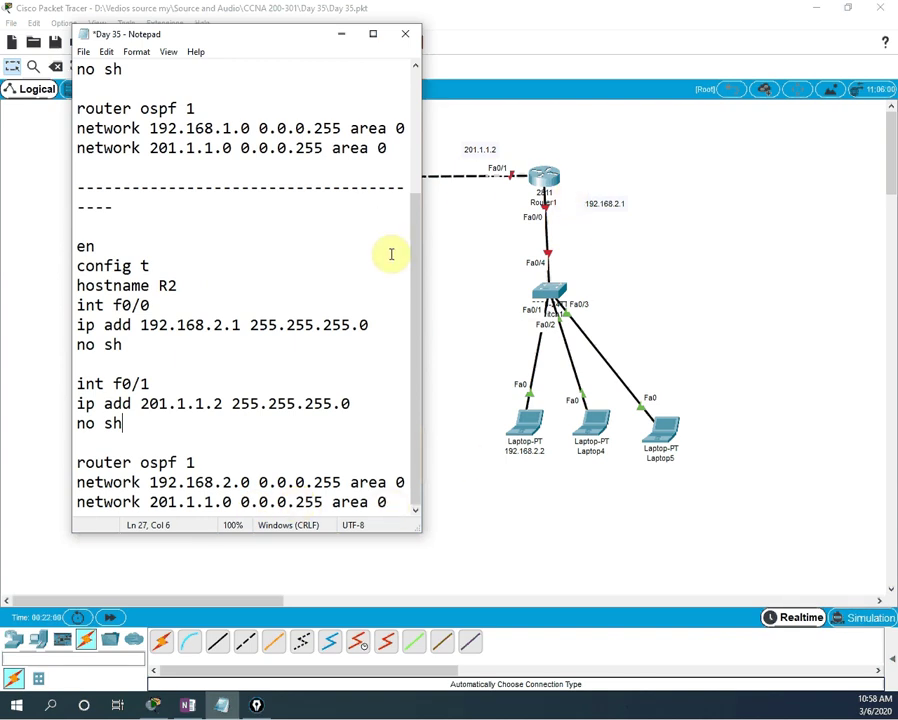
Move the script window clear of Router0 and copy the whole R1 block, from en to the 201.1.1.0 network line.
drag(418, 271, 421, 111)
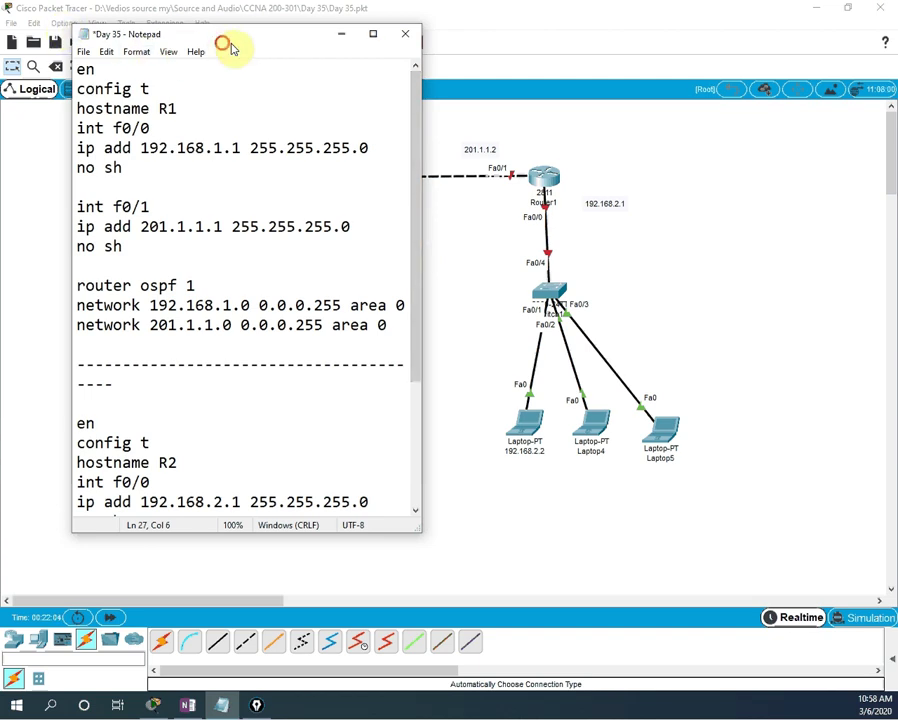
drag(222, 40, 555, 84)
drag(620, 98, 741, 108)
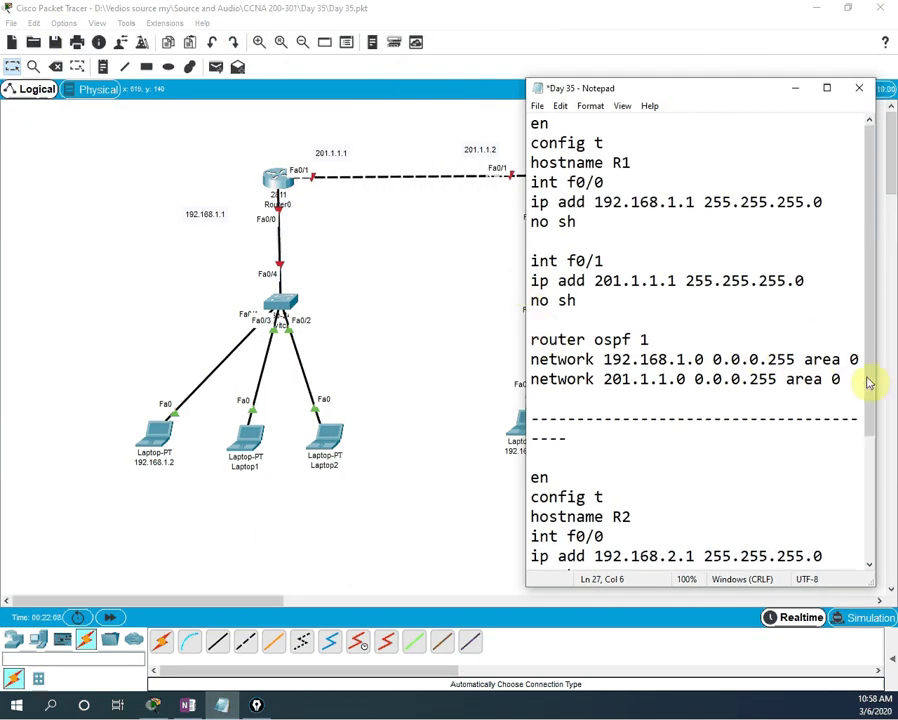
drag(851, 388, 522, 124)
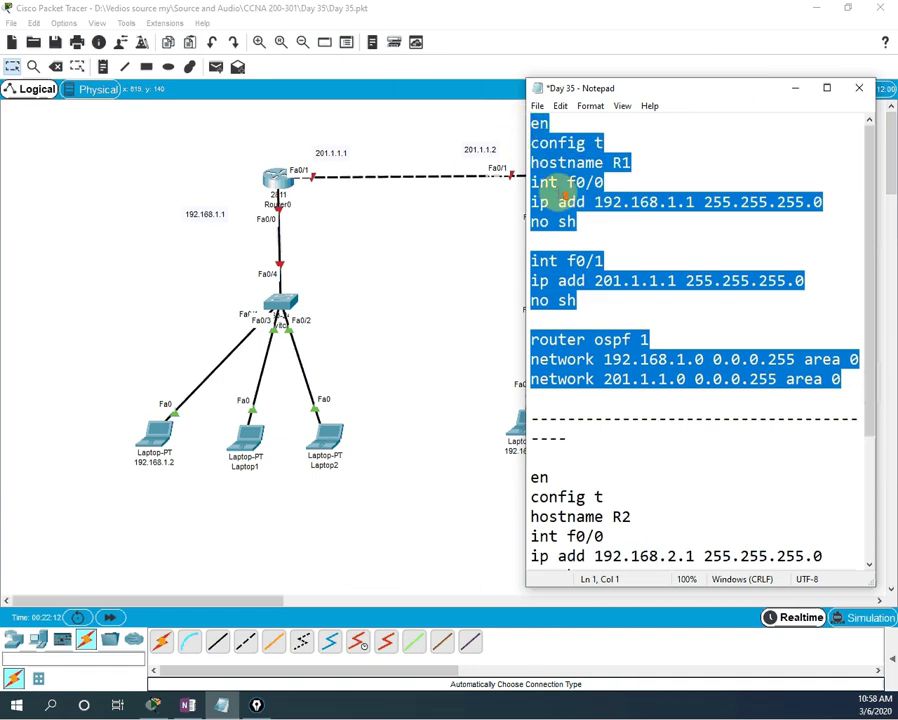
right_click(568, 186)
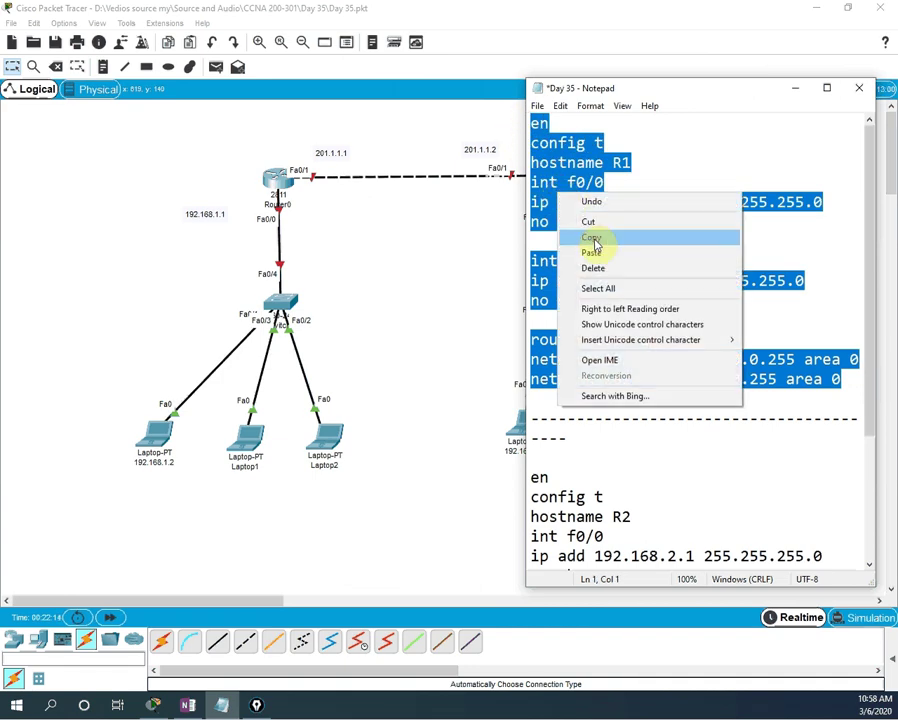
click(592, 238)
Open Router0's command line full screen and answer no to the initial configuration dialog to reach the Router> prompt.
click(283, 190)
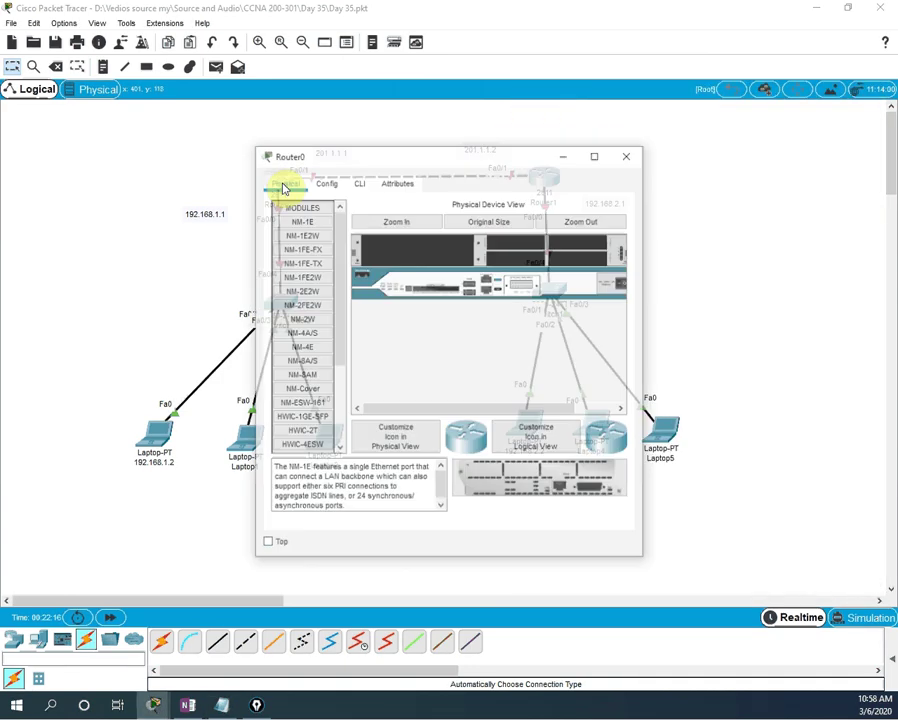
click(362, 184)
click(598, 158)
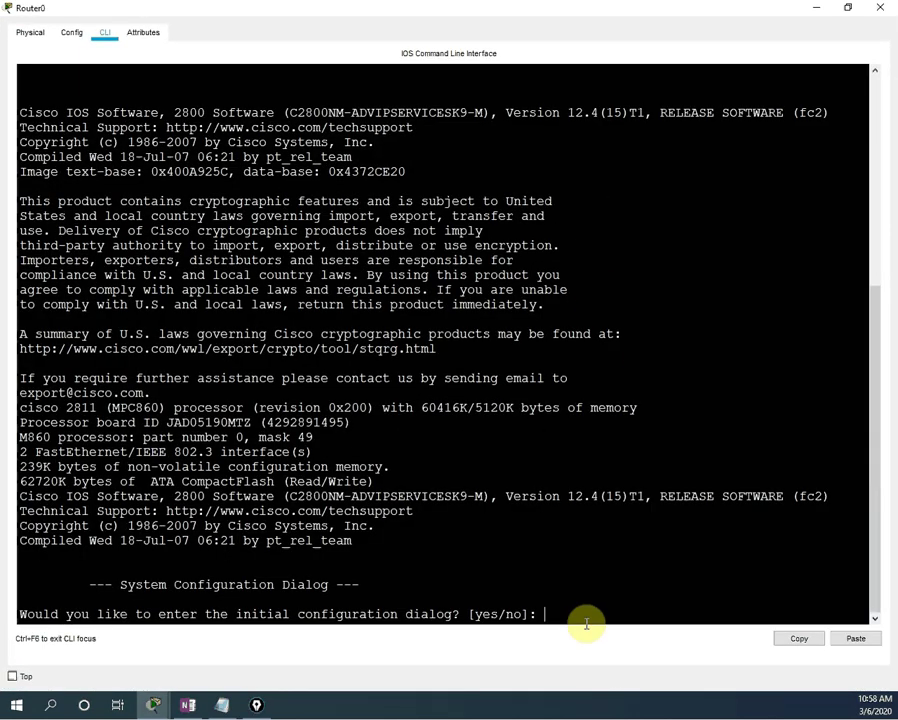
text(no)
key(Return)
key(Return)
key(Return)
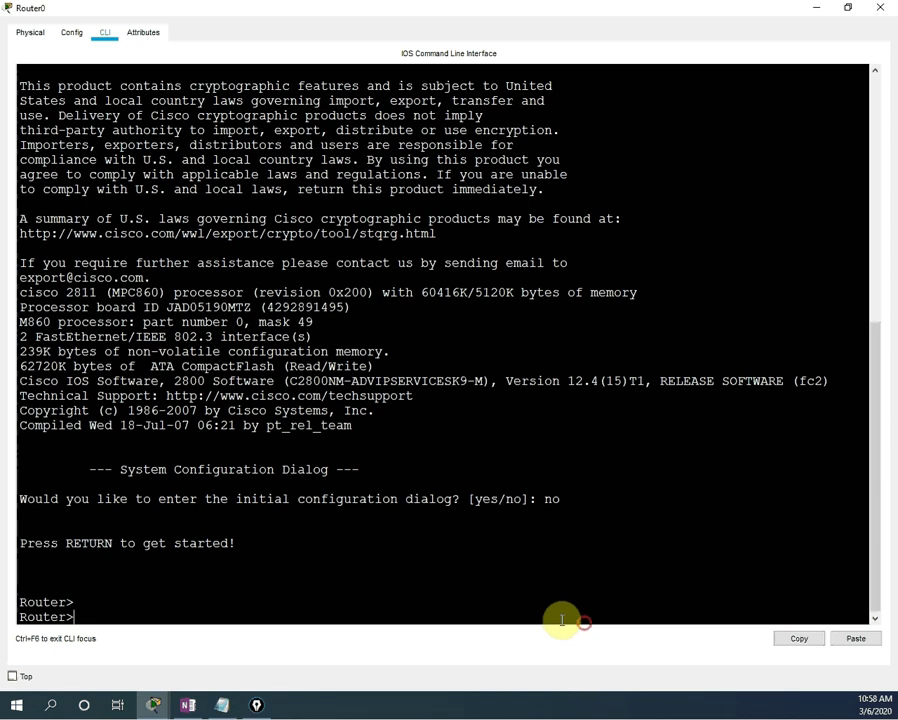
Paste the copied R1 configuration into Router0's command line, run it through the last network command, and close the router window.
right_click(480, 548)
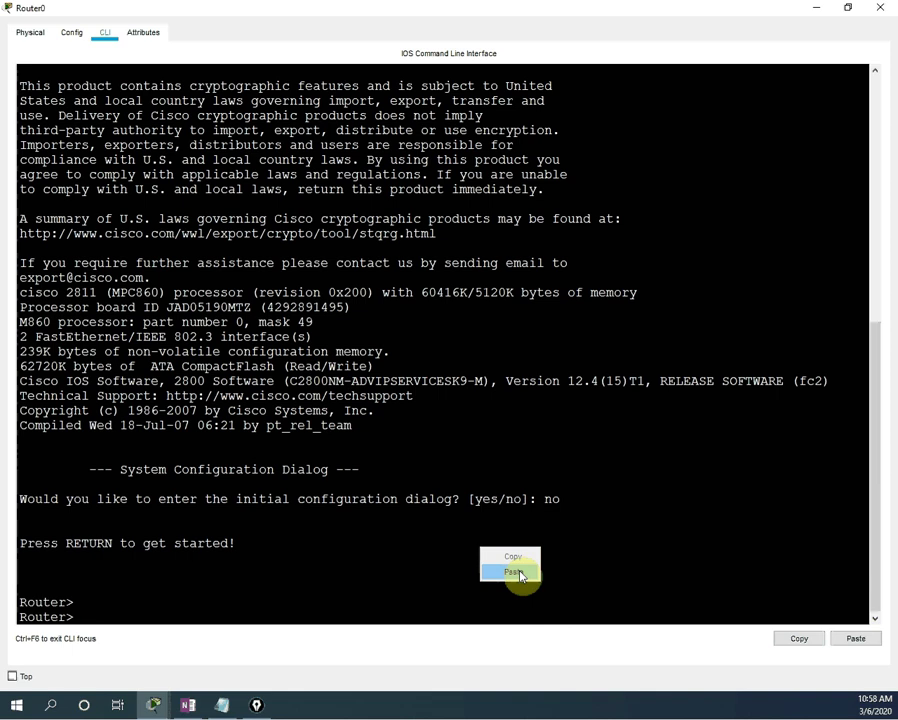
click(518, 574)
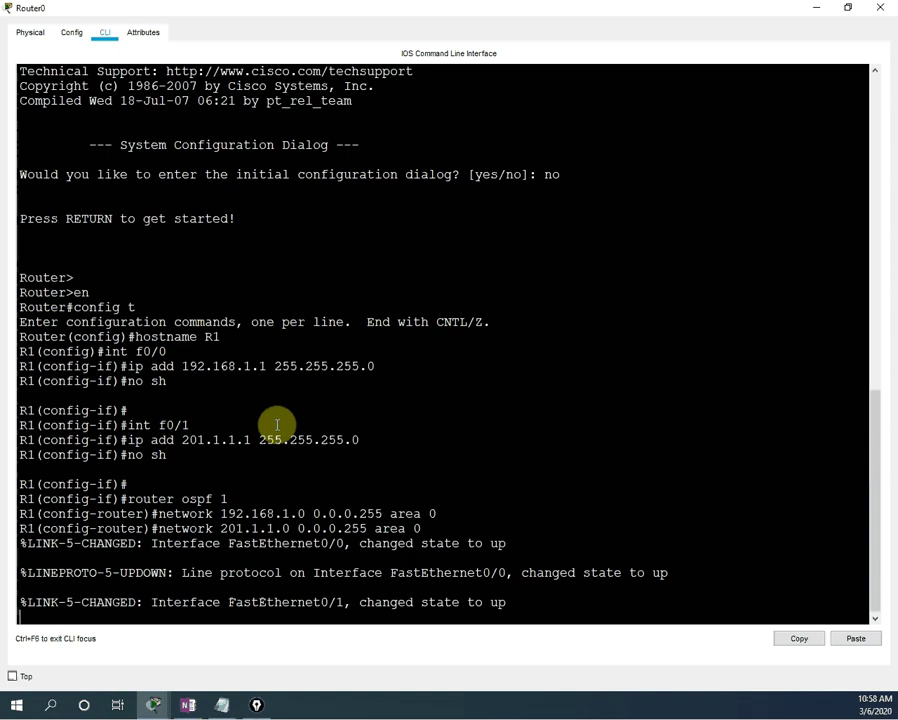
key(Return)
key(Return)
key(Return)
key(Return)
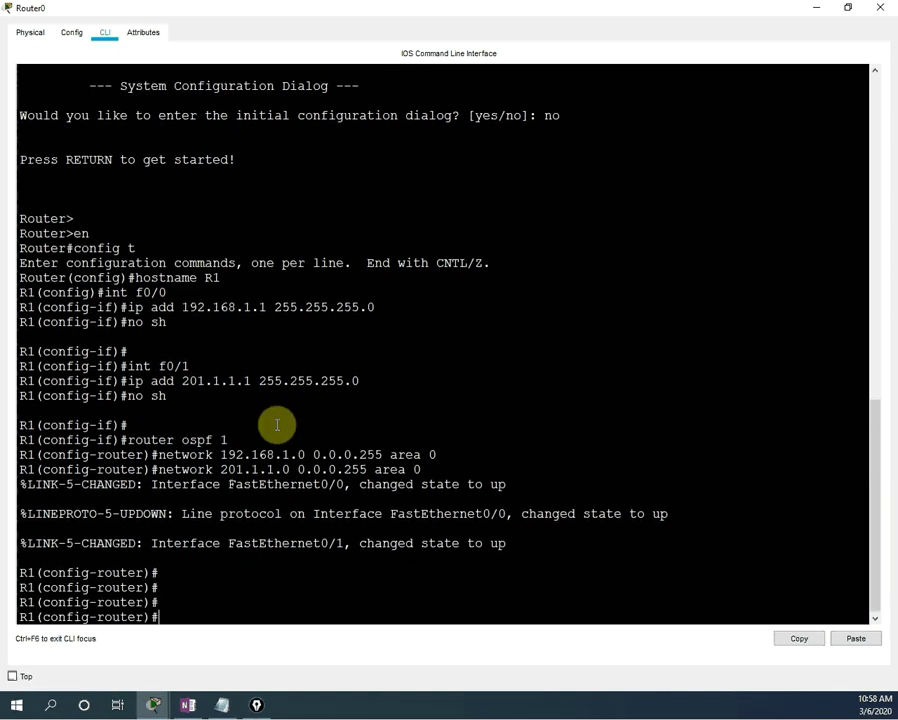
key(Return)
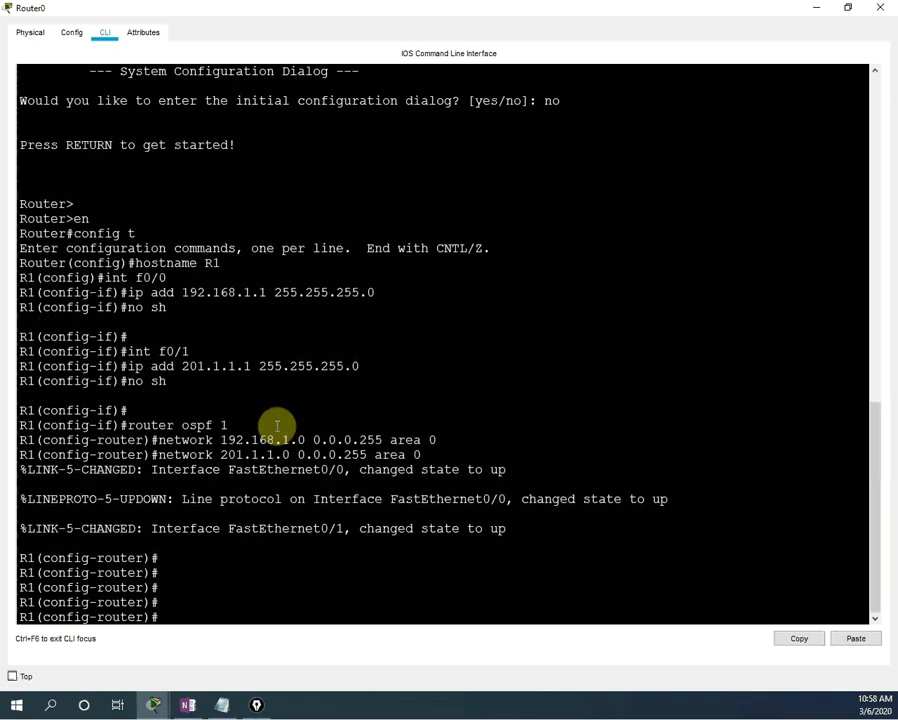
click(880, 12)
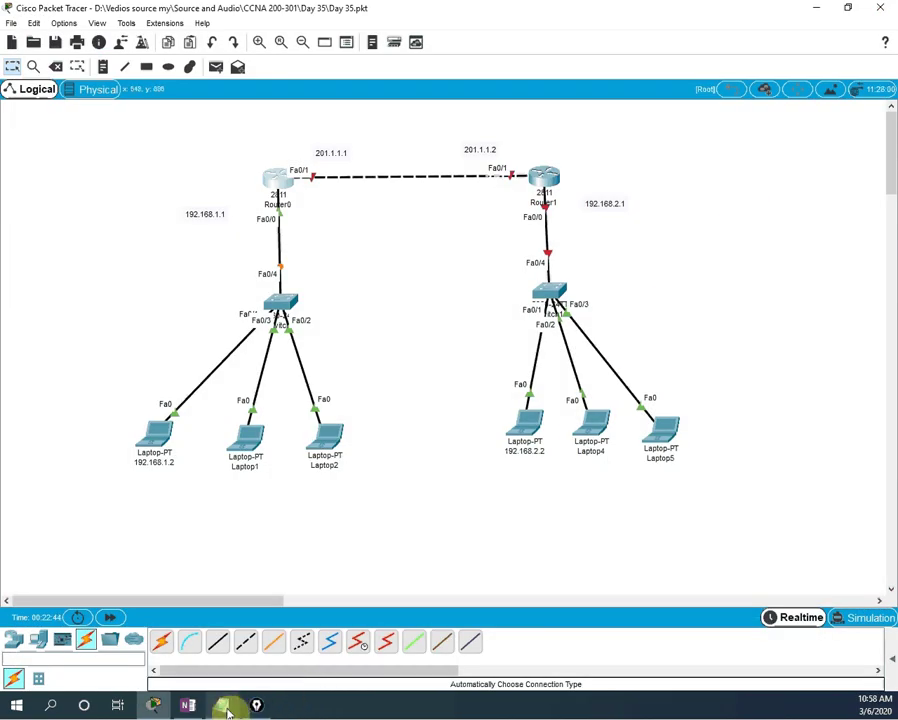
Return to the Notepad script and copy the whole R2 block, from en to its 201.1.1.0 network line.
click(228, 710)
drag(531, 476, 838, 556)
scroll(583, 555, down, 2)
scroll(580, 556, down, 1)
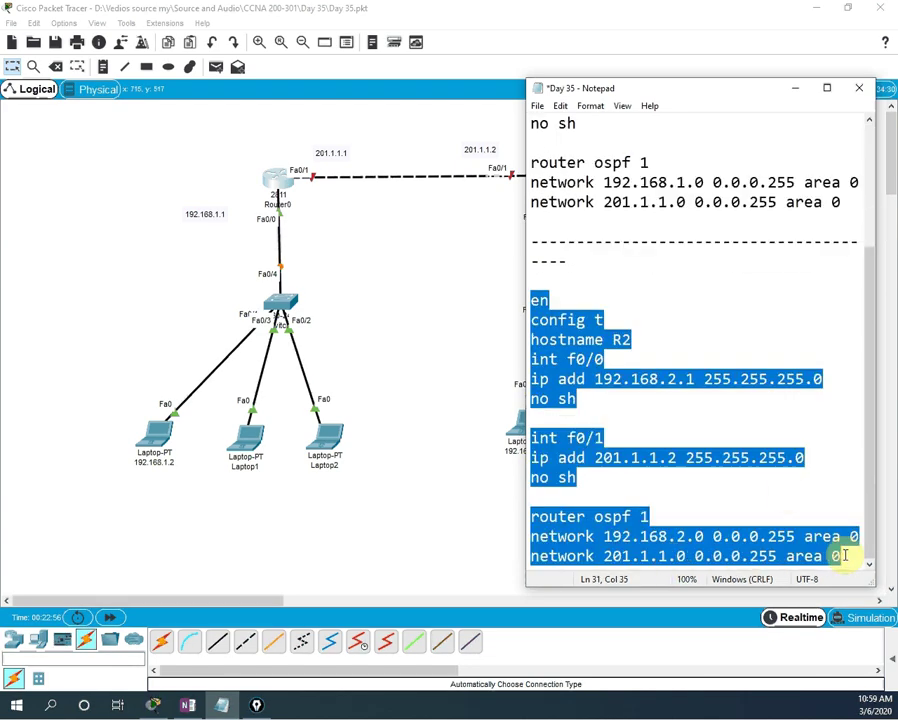
right_click(592, 432)
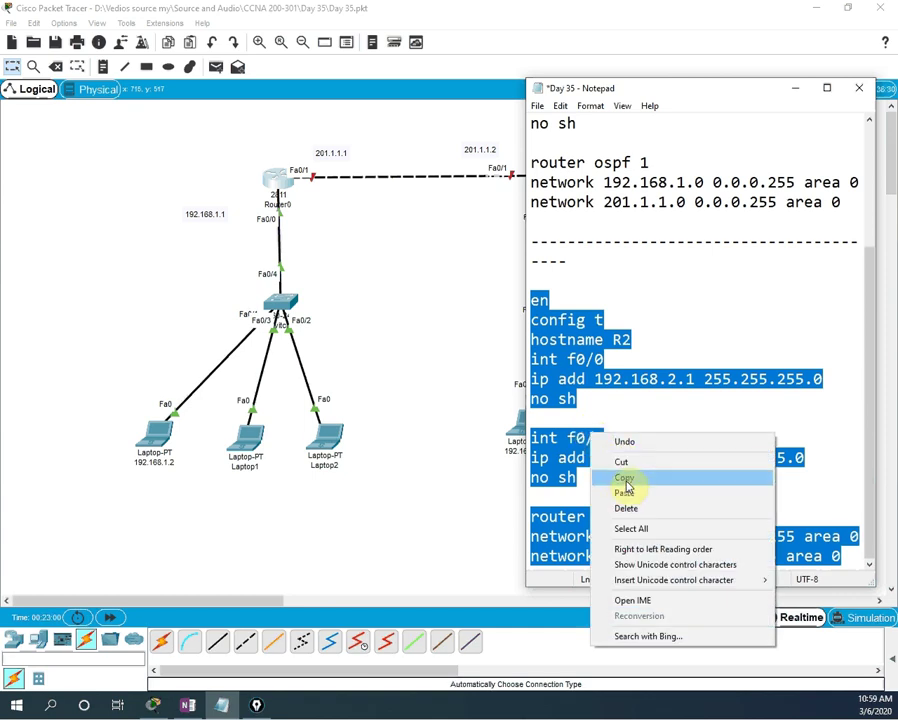
click(625, 480)
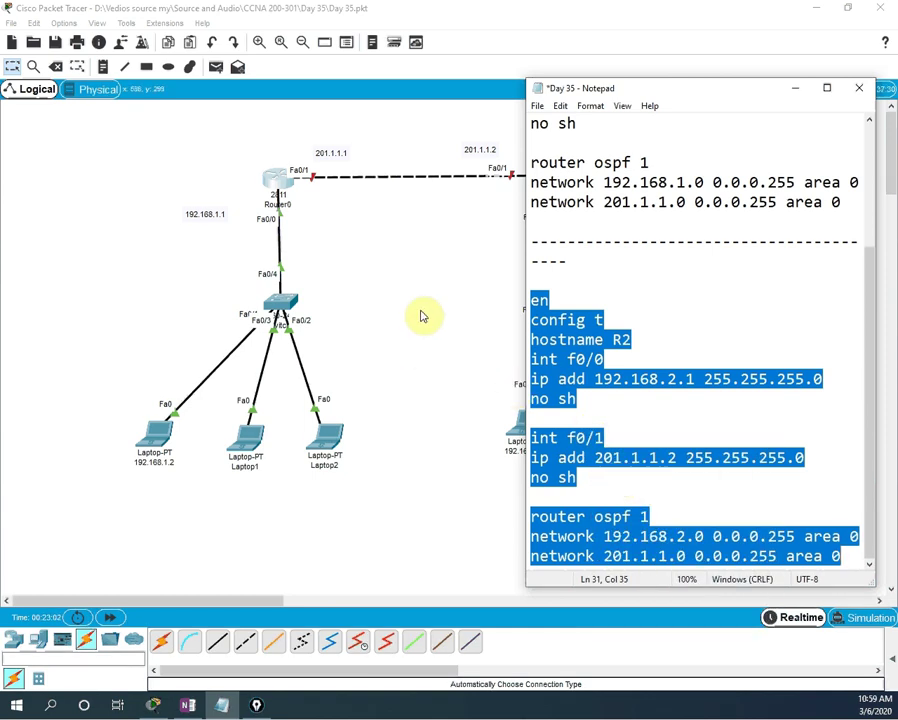
Open Router1's command line full screen in Packet Tracer and answer no to the initial configuration dialog.
click(395, 225)
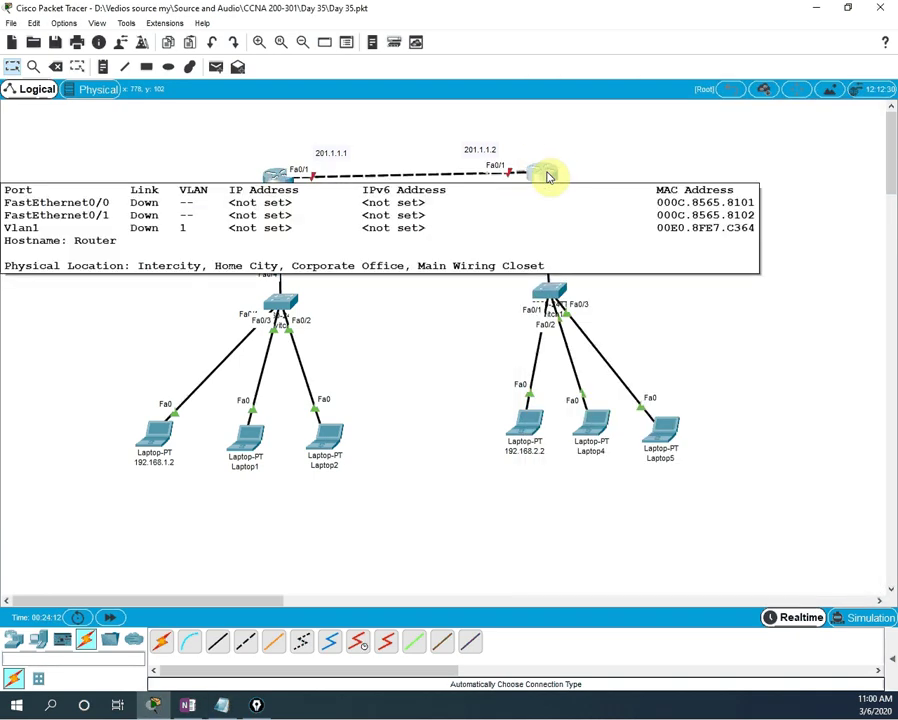
click(547, 177)
click(596, 157)
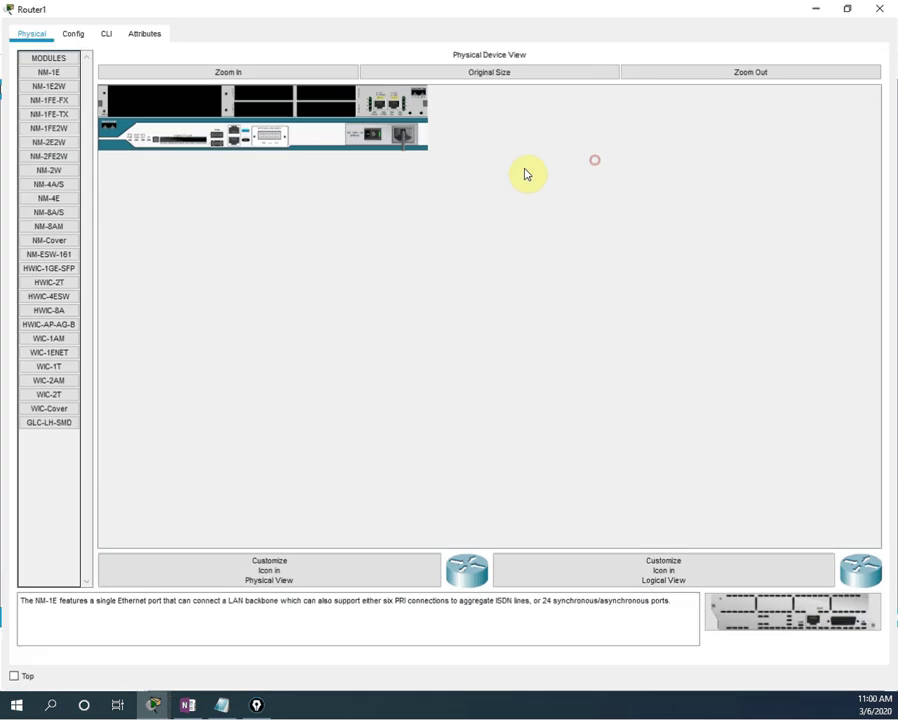
click(105, 33)
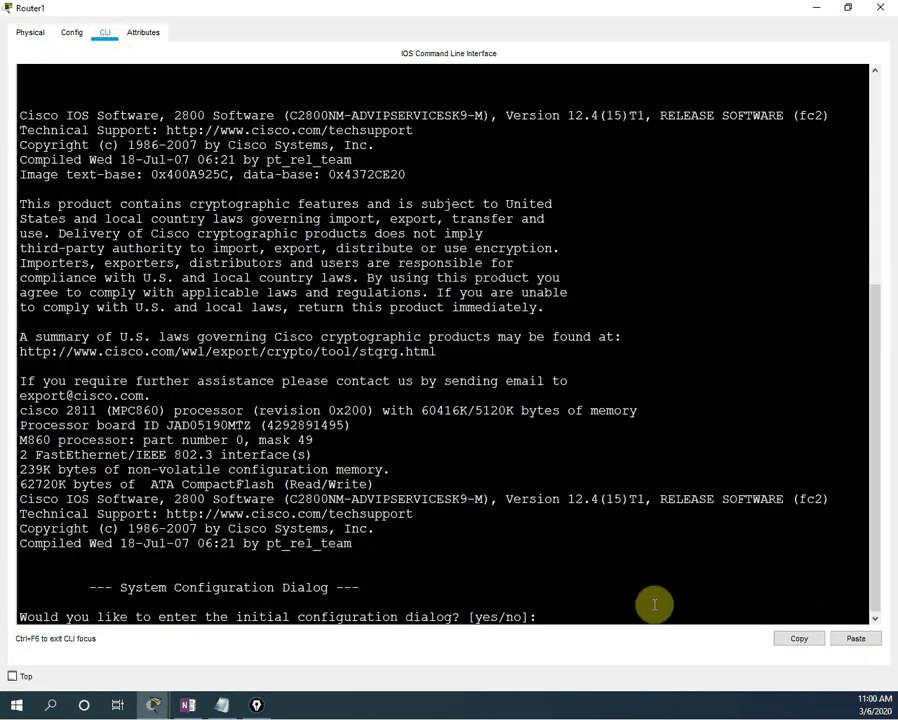
text(no)
key(Return)
key(Return)
key(Return)
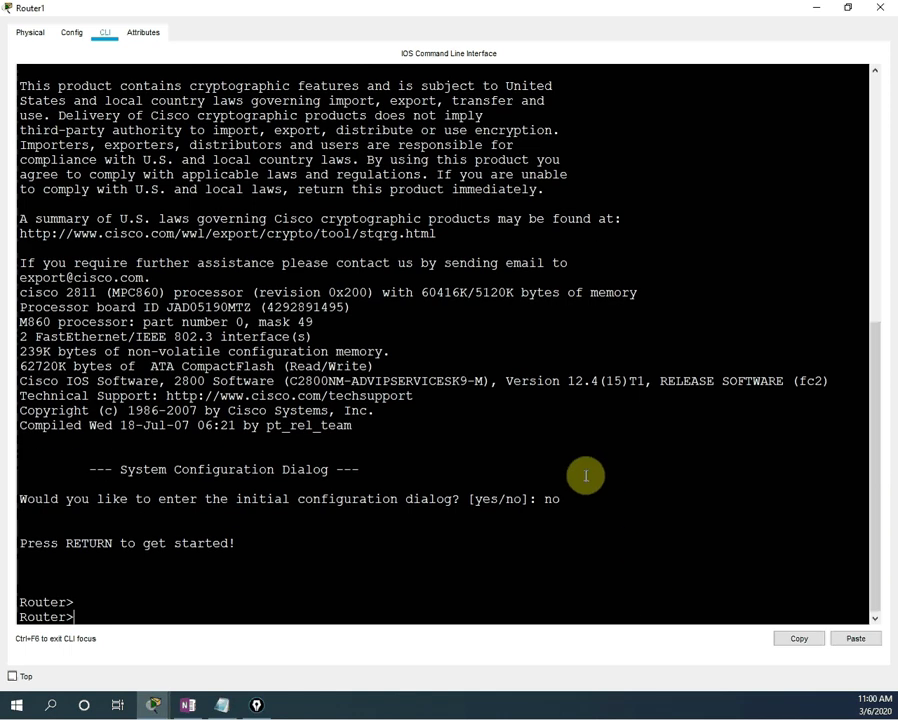
Paste the copied R2 configuration into Router1's command line, run it through the last network command, and close the router window.
right_click(564, 481)
click(595, 503)
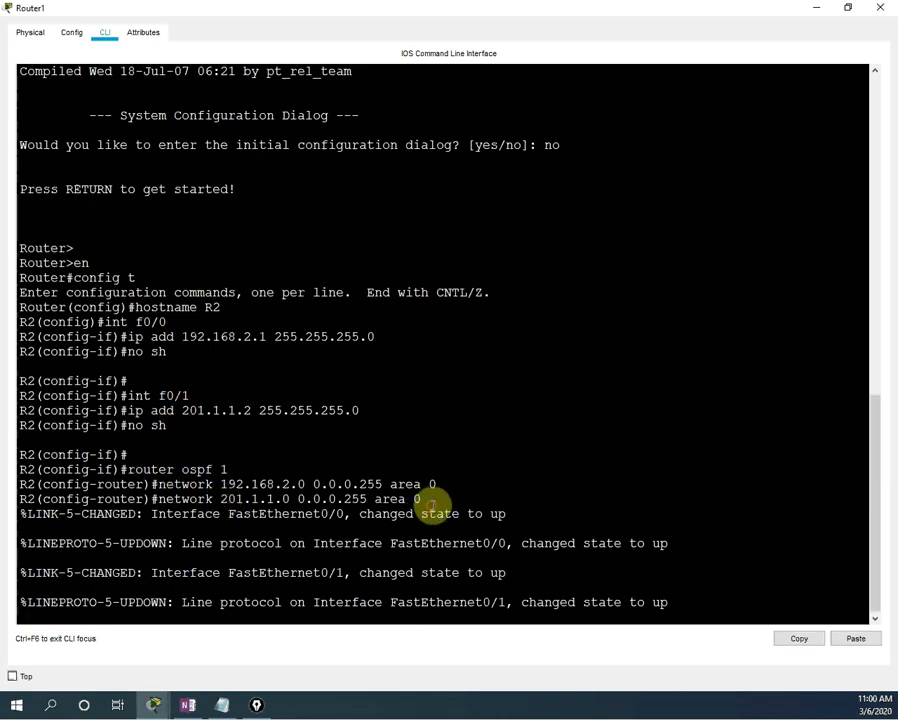
key(Return)
key(Return)
key(Return)
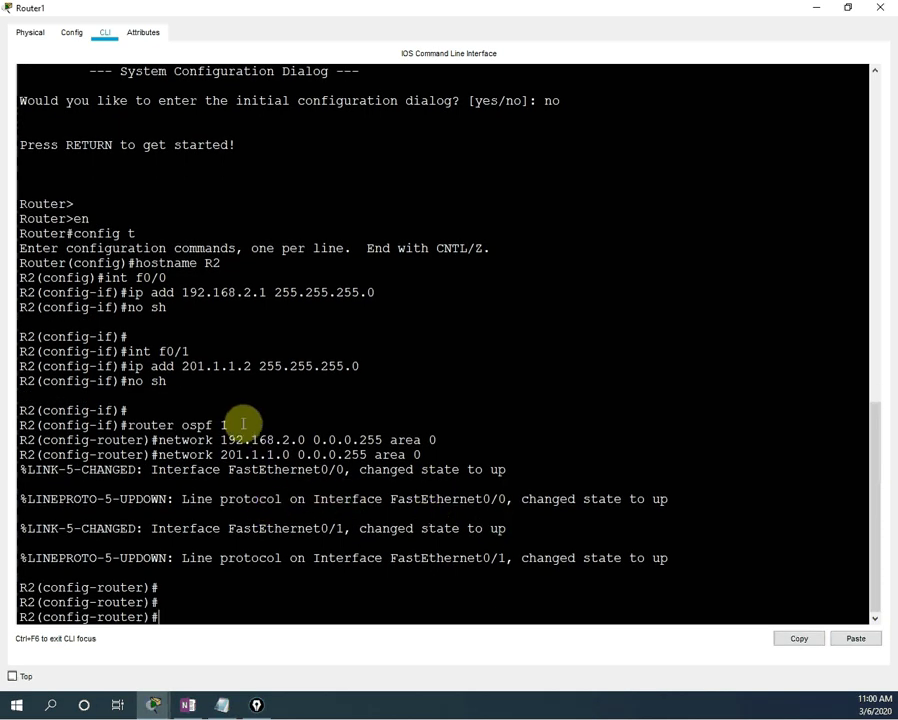
click(879, 8)
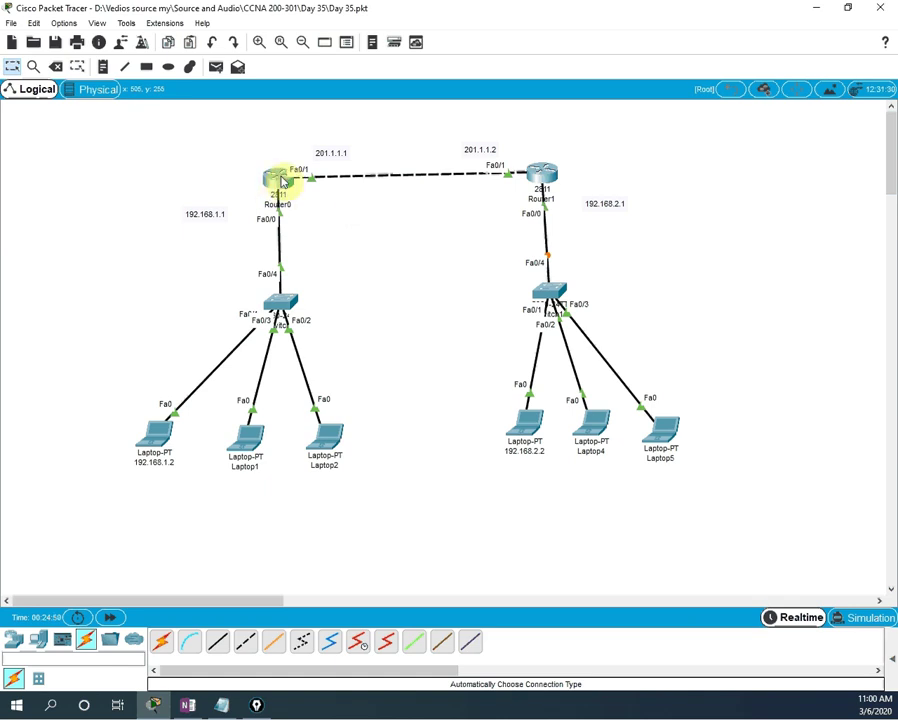
Ping 192.168.2.2 from the command prompt of laptop 192.168.1.2, moving its window to uncover the routers.
click(160, 437)
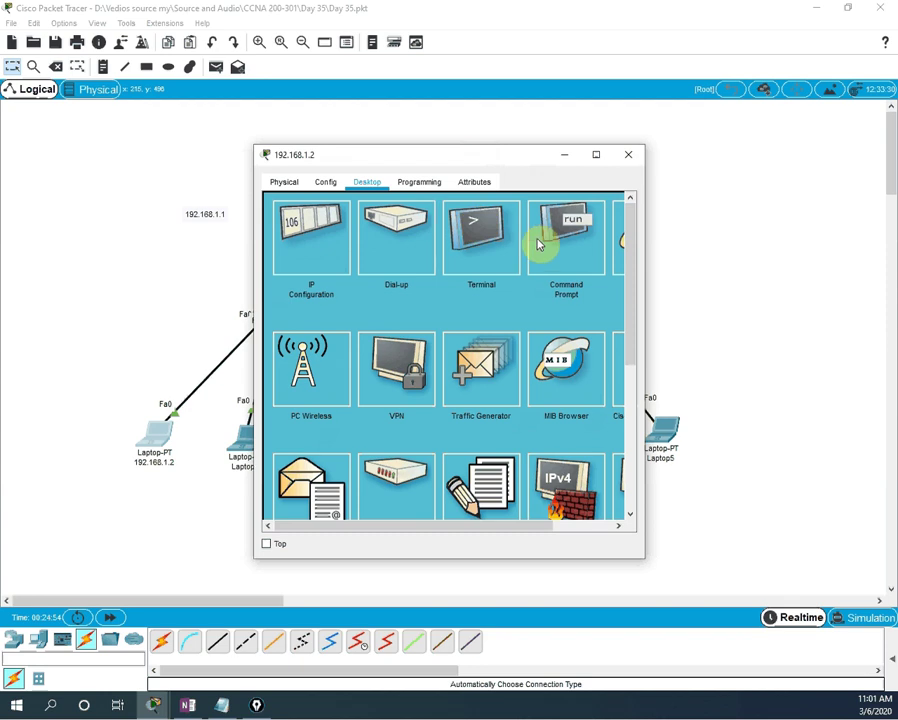
click(540, 244)
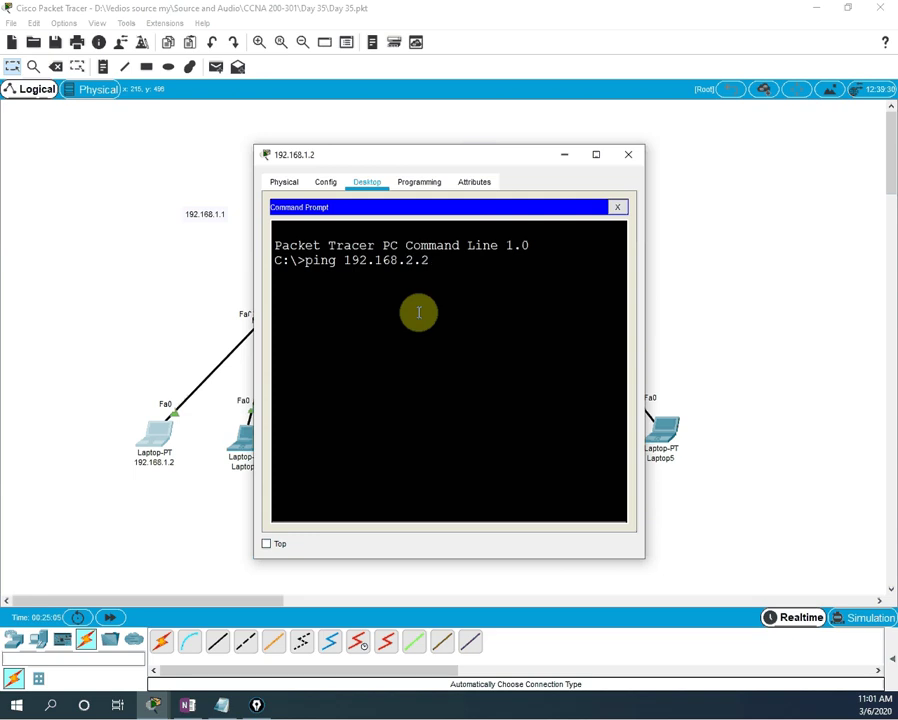
key(Return)
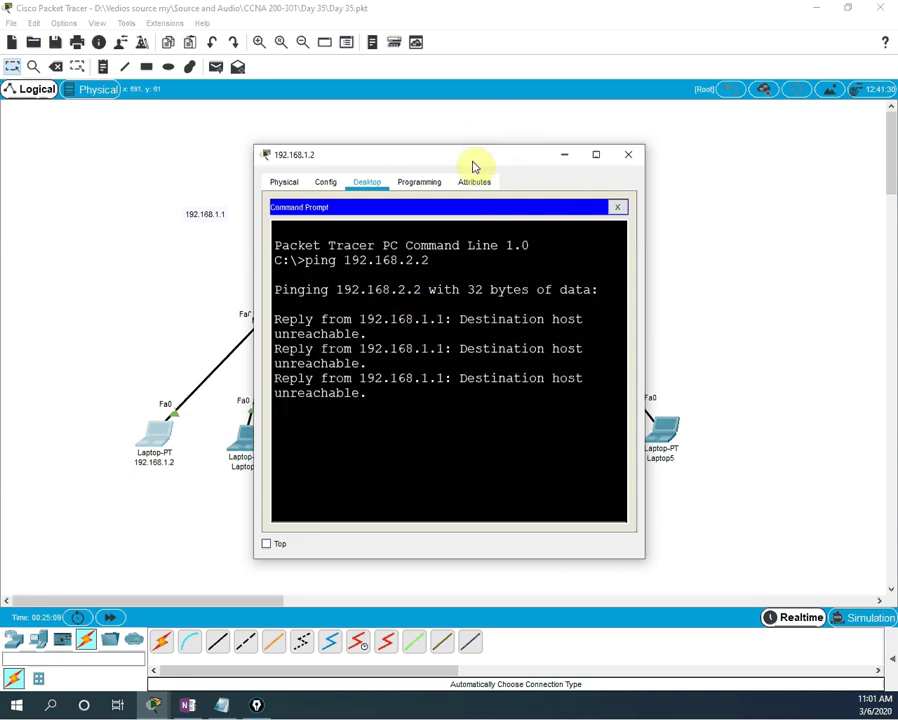
drag(474, 166, 513, 208)
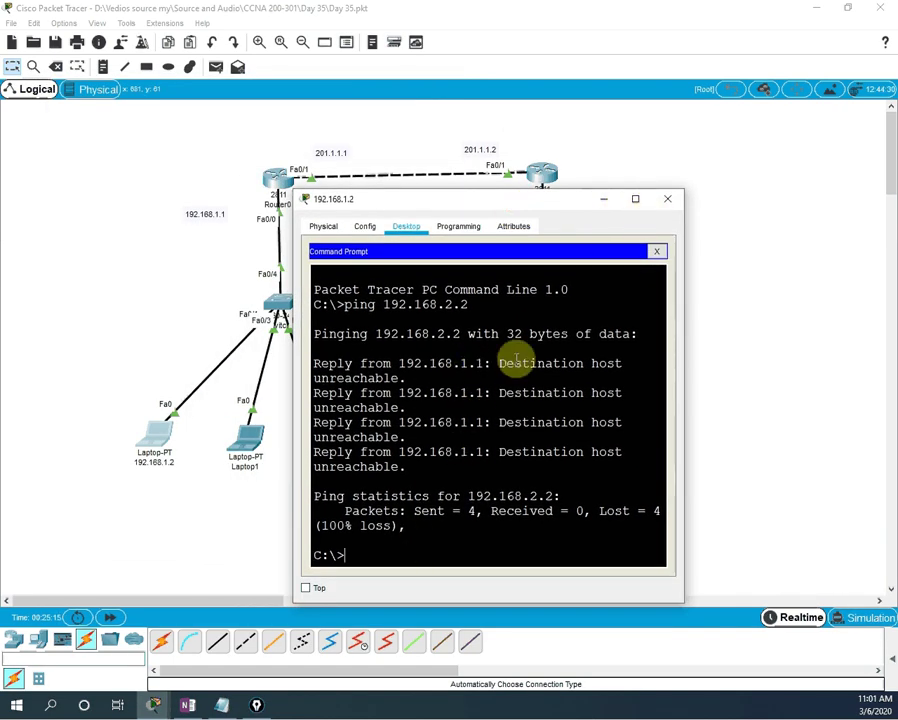
Move the 192.168.1.2 window aside, check the IP configuration of laptop 192.168.2.2, and close that laptop's window.
drag(537, 205, 781, 341)
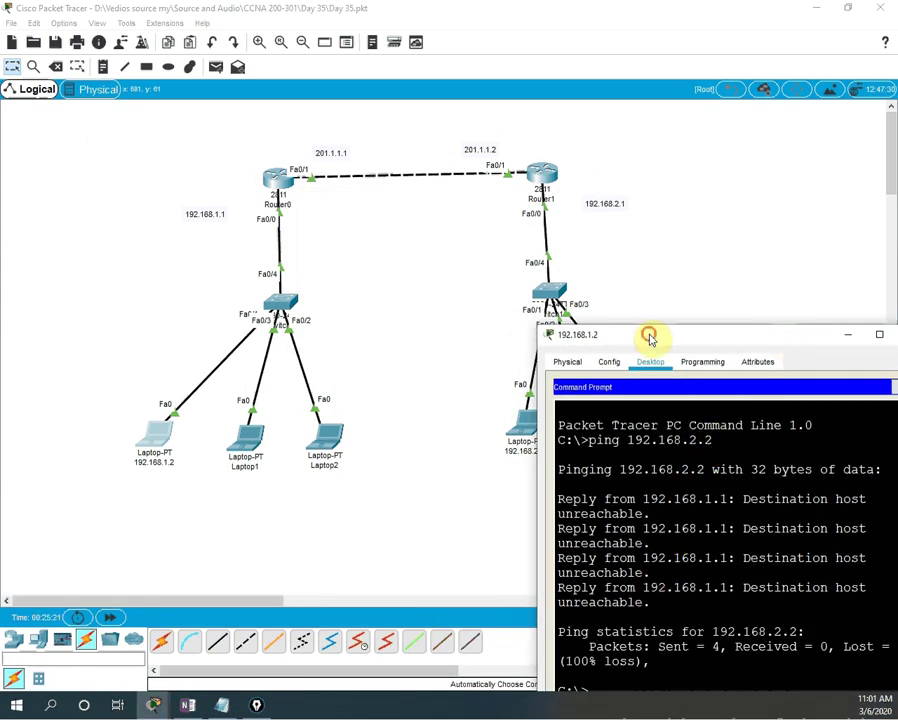
drag(649, 337, 746, 346)
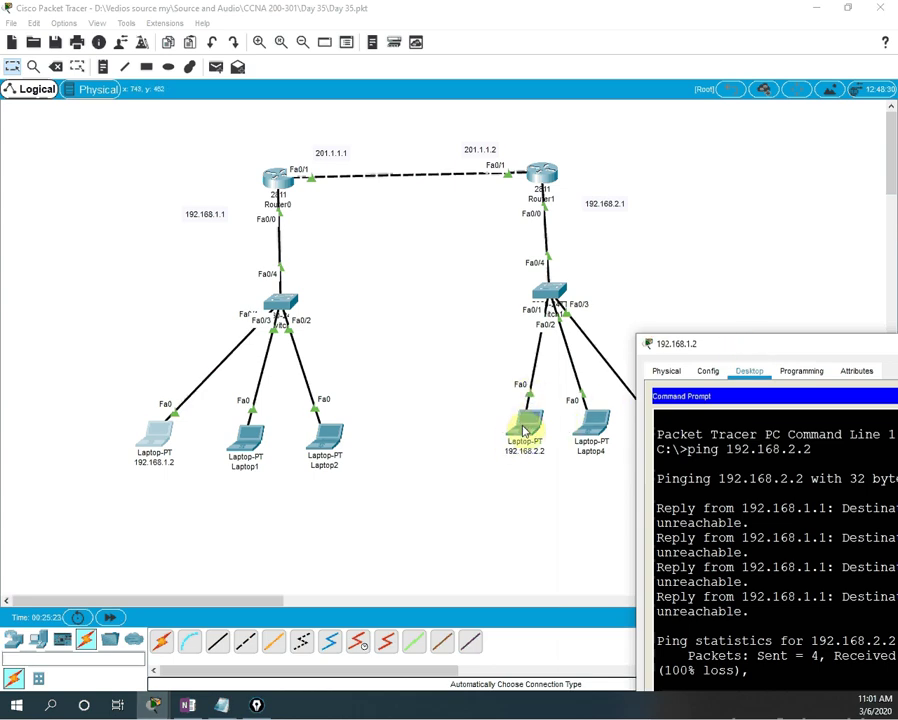
drag(756, 354, 739, 301)
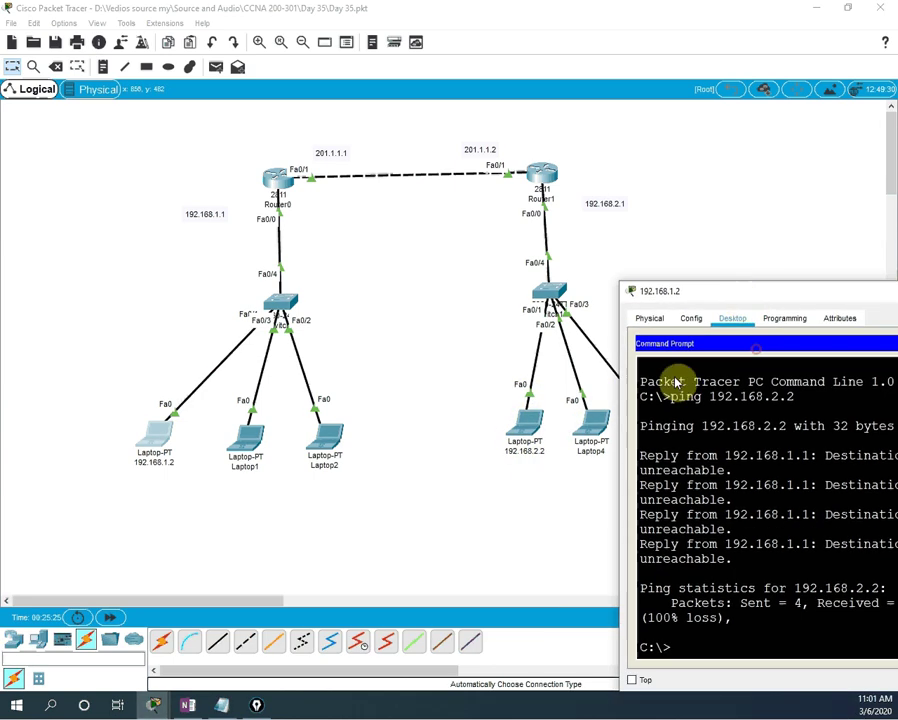
click(524, 424)
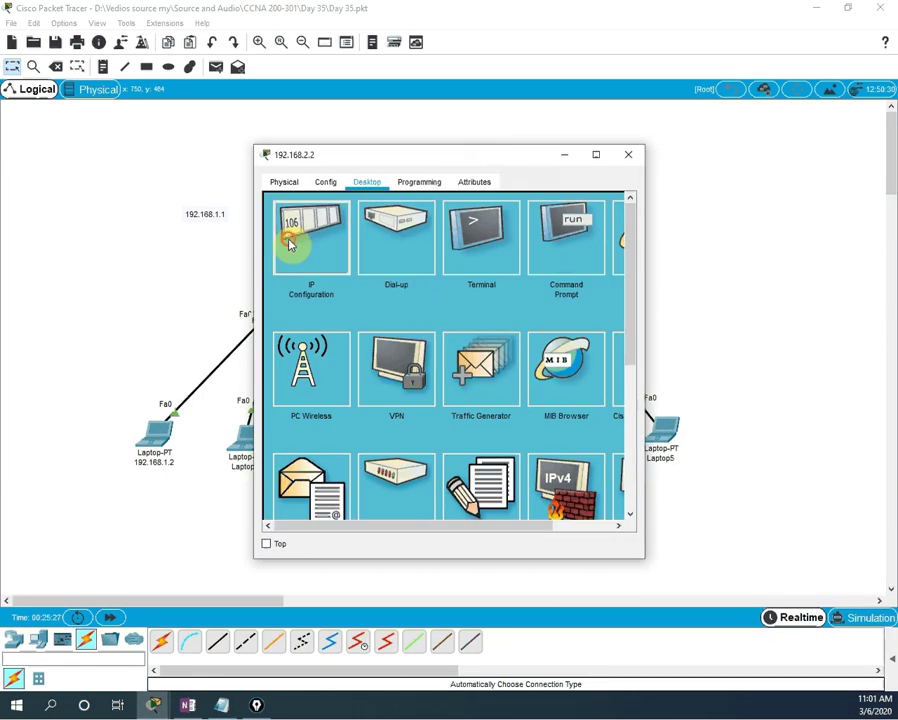
click(290, 243)
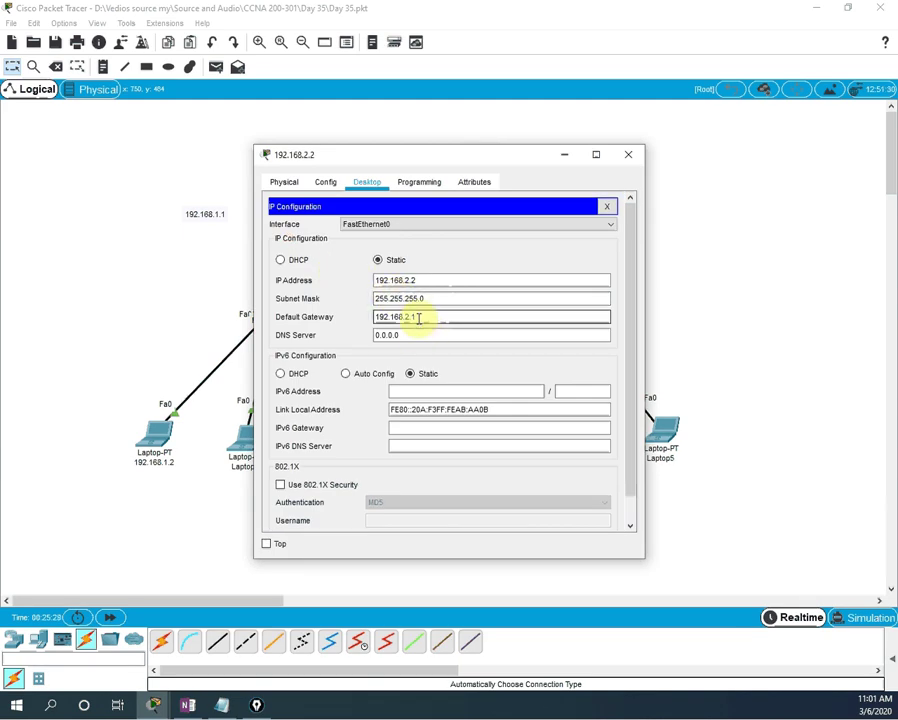
click(626, 156)
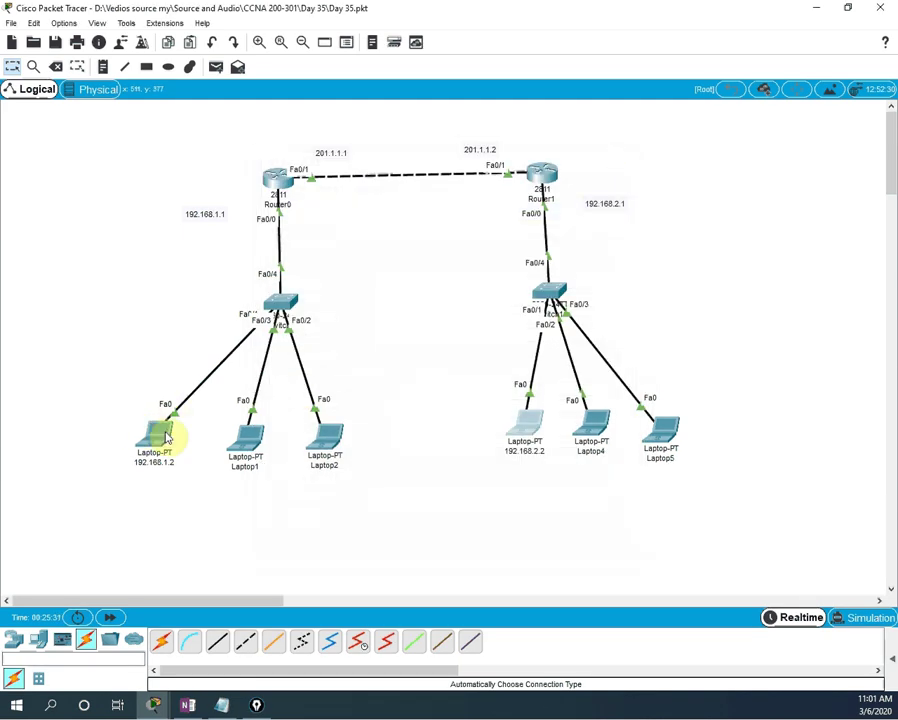
Repeat the ping to 192.168.2.2 twice from the command prompt of laptop 192.168.1.2, and close its window.
click(160, 435)
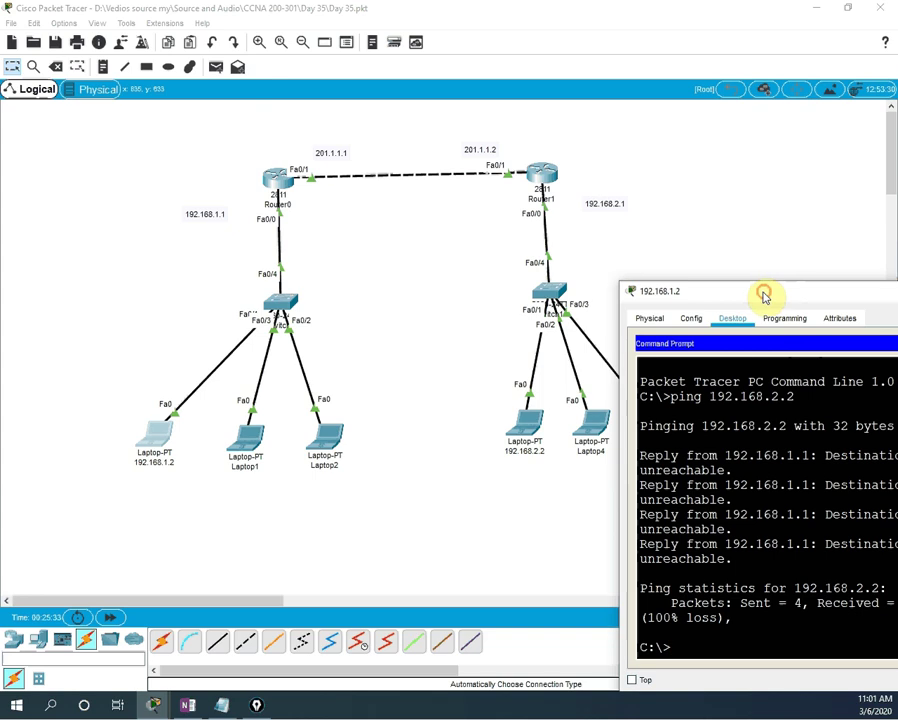
drag(764, 295, 591, 223)
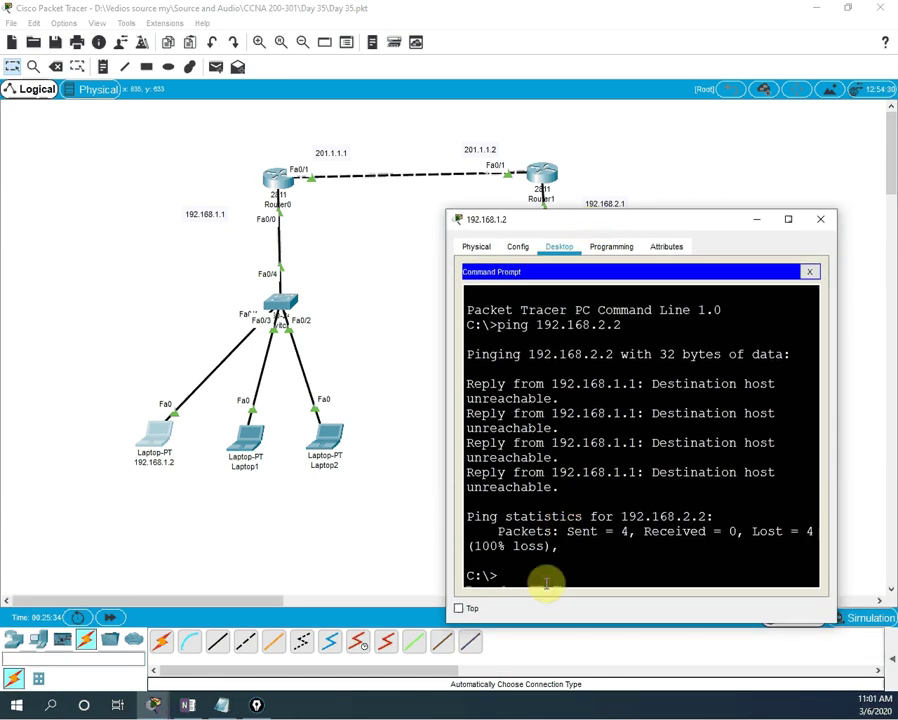
key(Up)
key(Return)
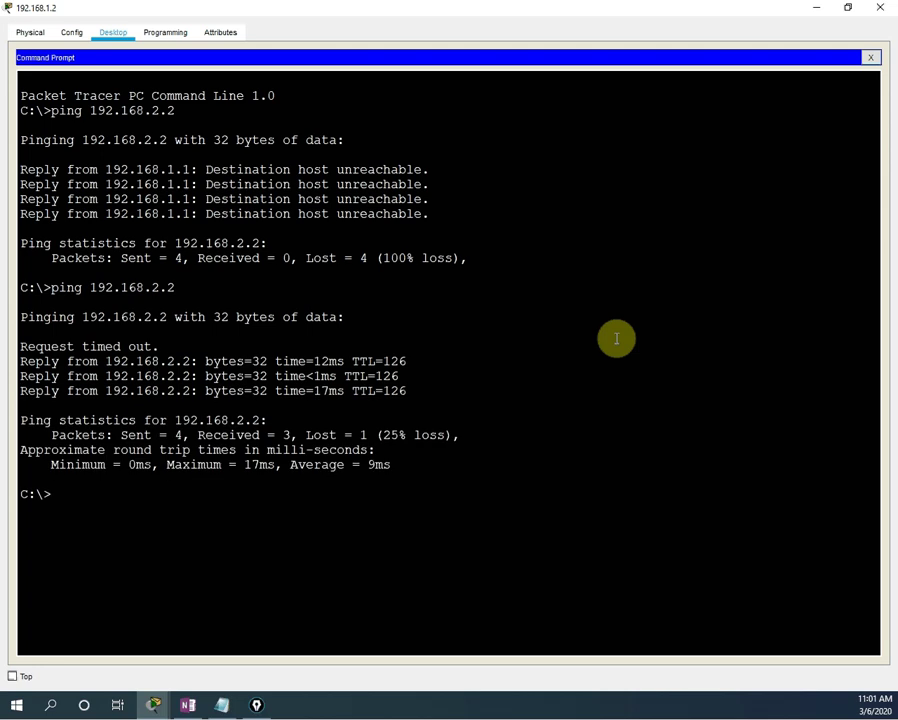
key(Up)
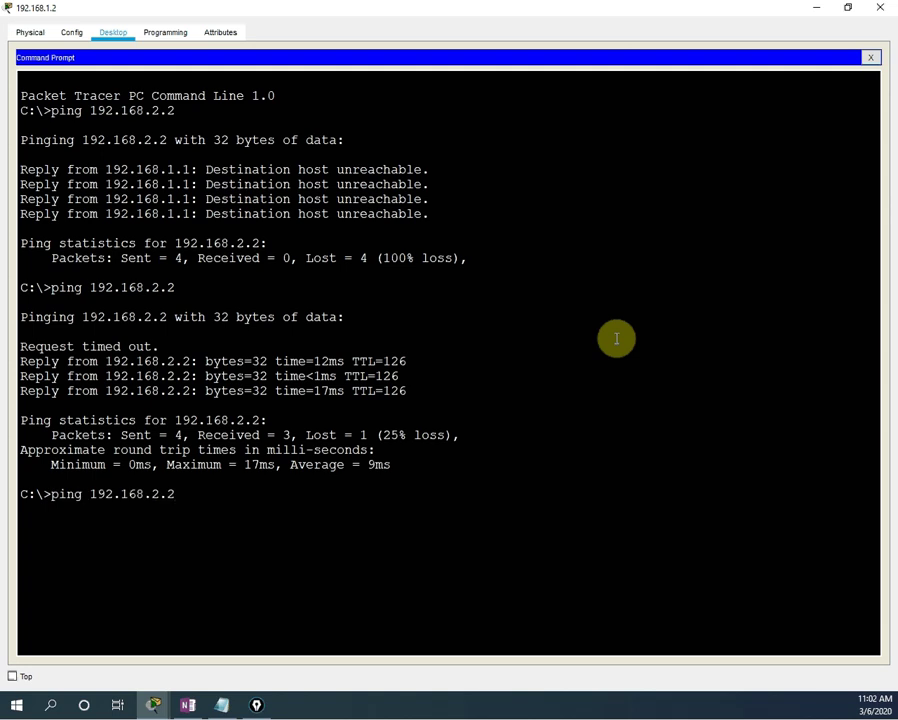
key(Return)
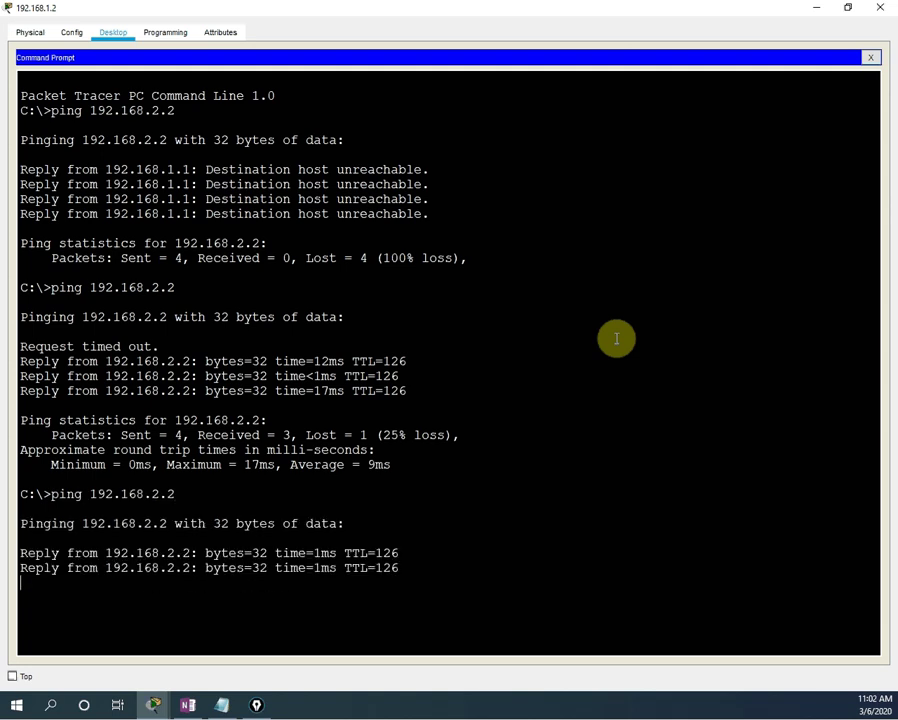
click(880, 7)
Open Router0's command line full screen and leave router configuration mode for the privileged prompt.
click(276, 180)
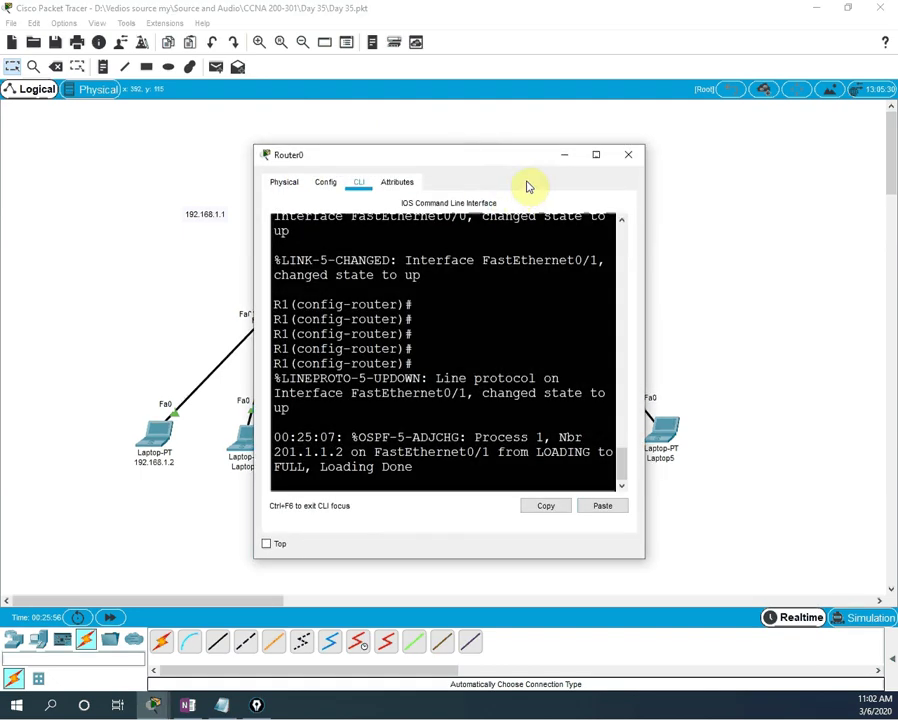
click(594, 154)
key(ctrl+z)
key(Return)
key(Return)
key(Return)
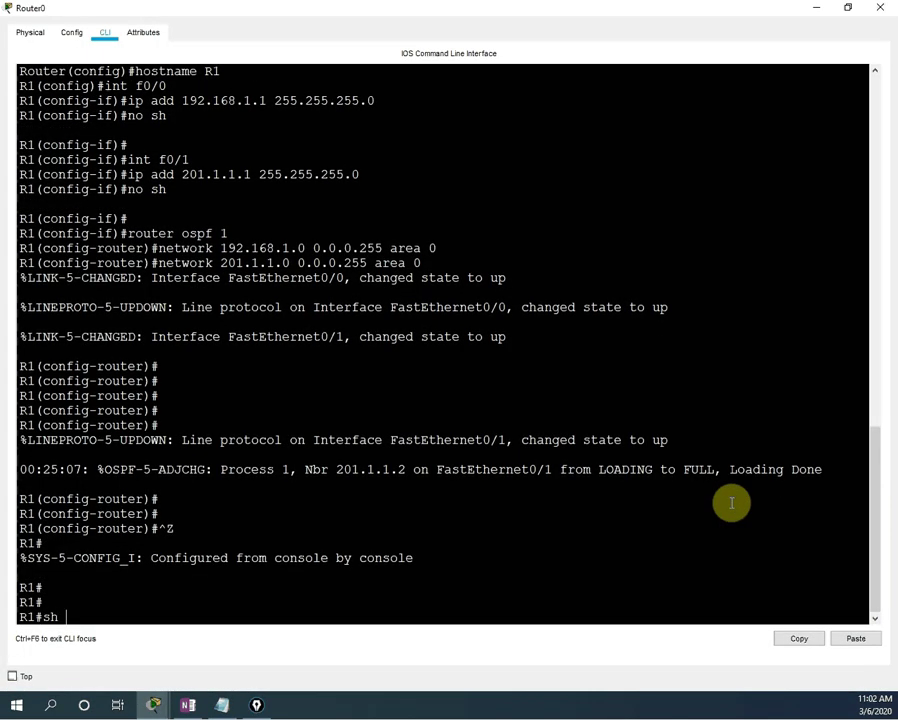
Run sh ip ospf neighbor on Router0 and highlight the neighbor table.
text(sh ip os)
key(Tab)
text(ne)
key(Tab)
key(Return)
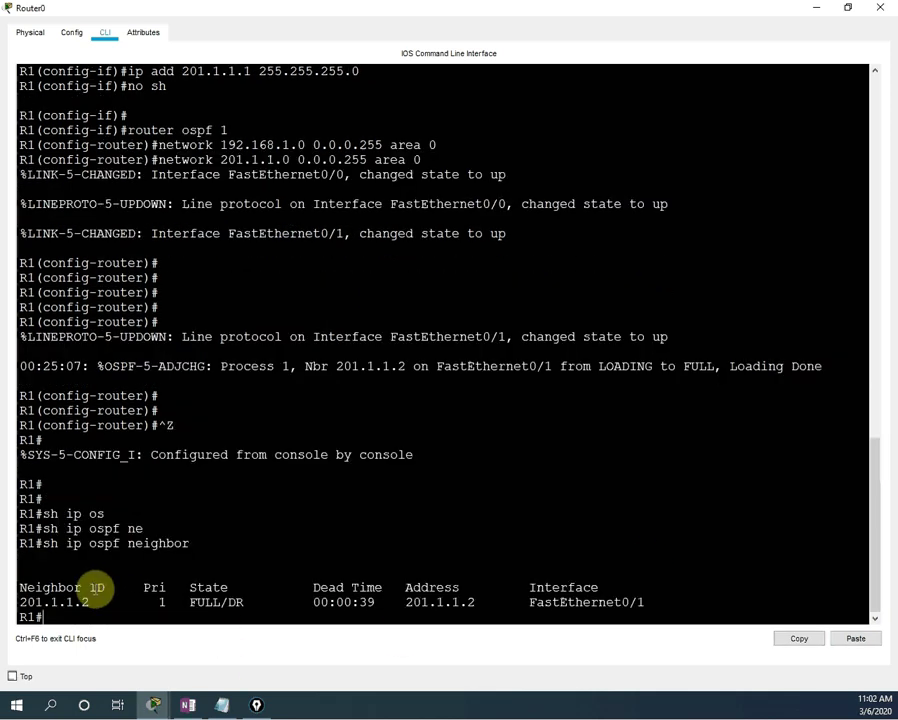
drag(18, 582, 644, 601)
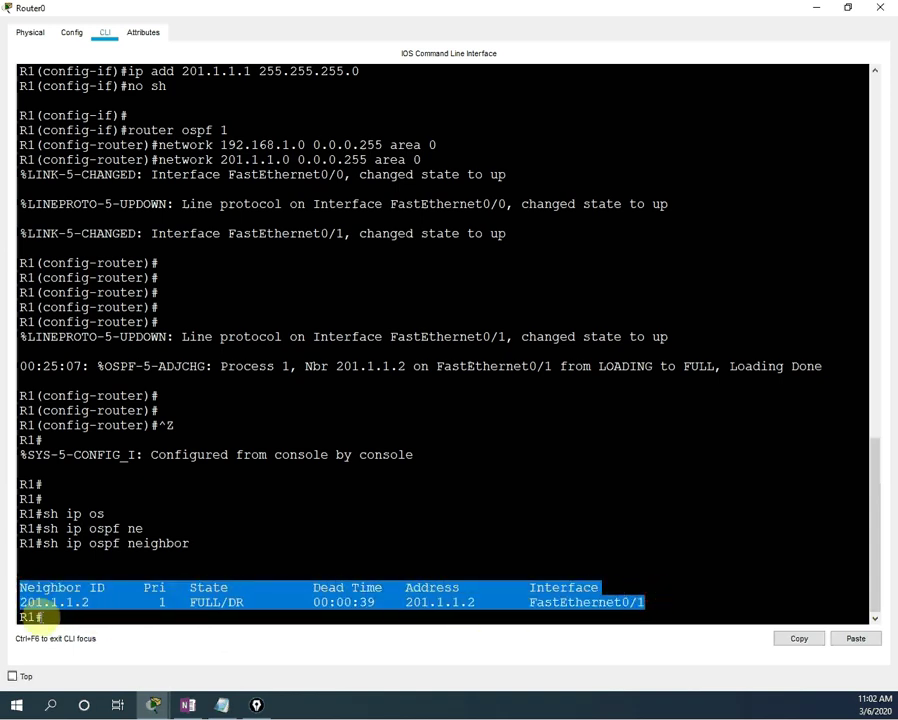
Restore the smaller Router0 window, move it aside to examine the link between the routers, and return to the end of its output.
click(846, 8)
drag(520, 165, 669, 356)
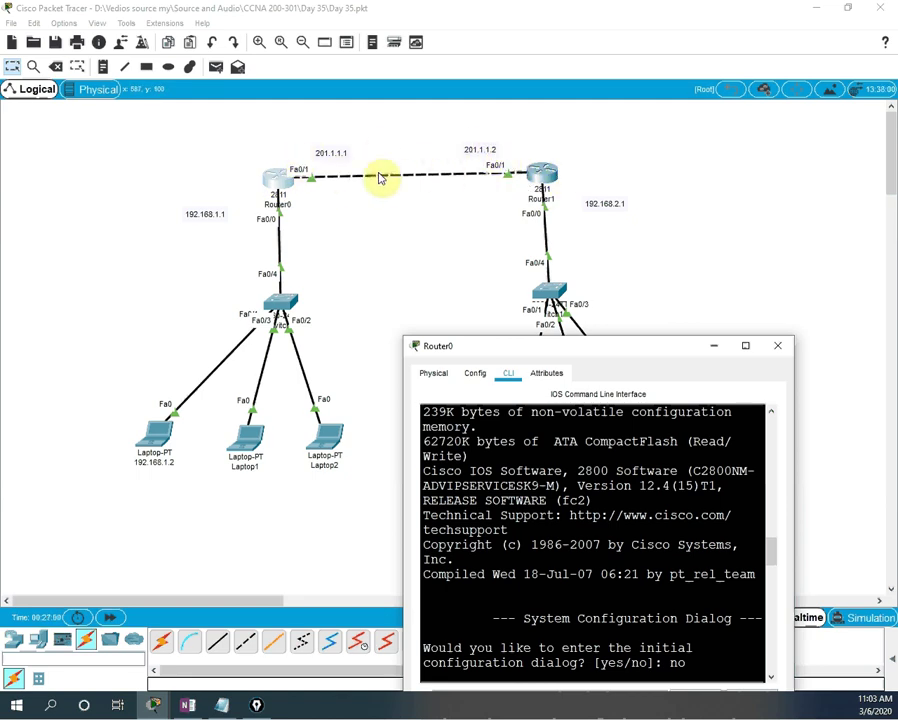
drag(545, 347, 534, 181)
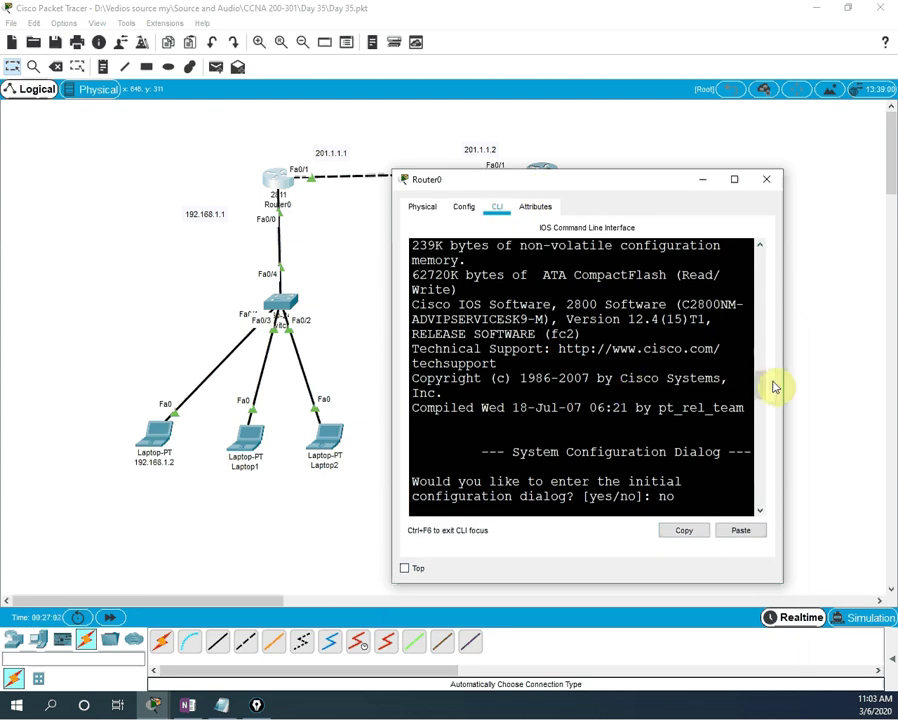
drag(760, 385, 765, 511)
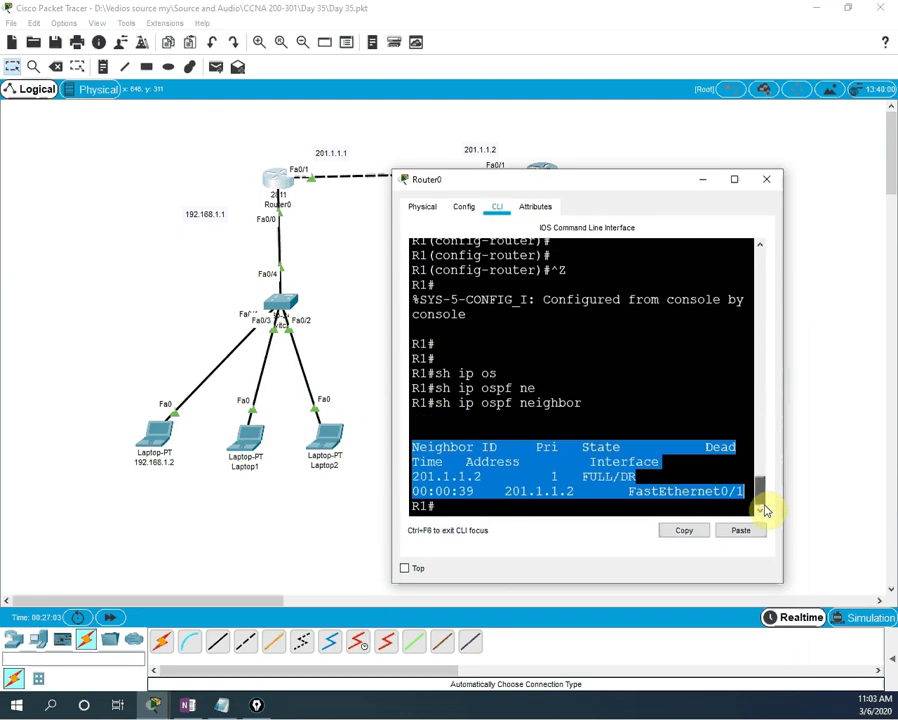
Display Router0's OSPF link-state database with sh ip ospf database.
click(476, 505)
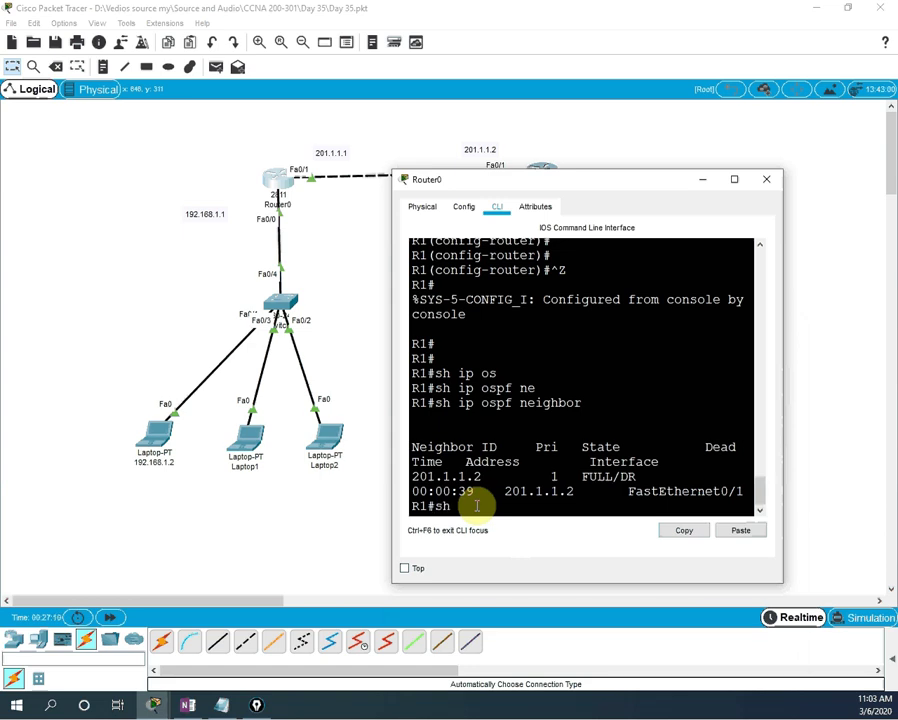
text(sh ip os)
key(Tab)
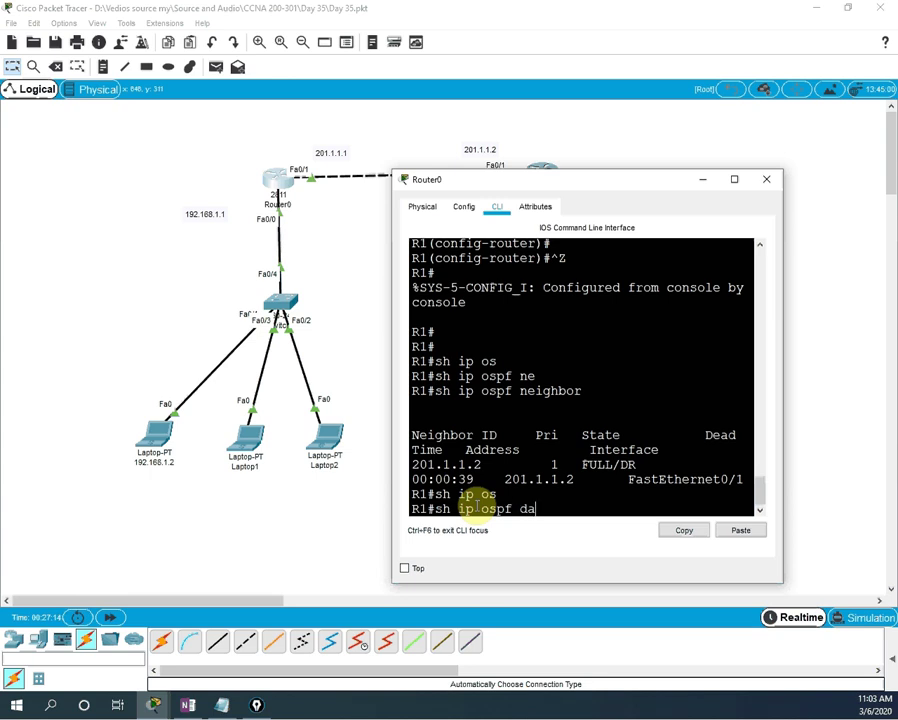
text(da)
key(Tab)
key(Return)
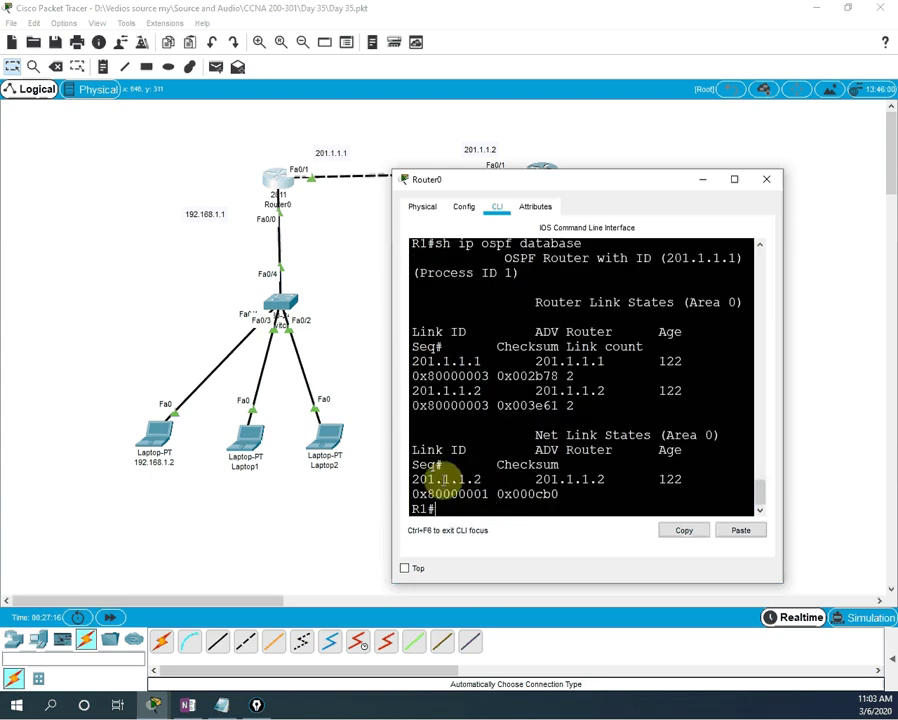
Enlarge the Router0 window to full screen and highlight the Router Link States and Net Link States headings in the database output.
click(738, 181)
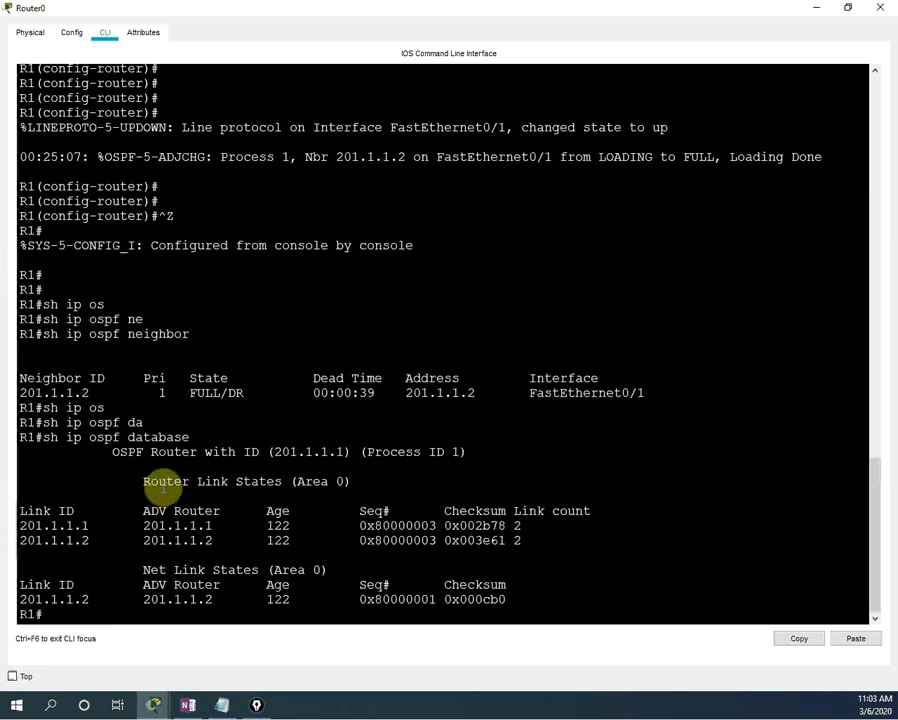
drag(143, 482, 274, 483)
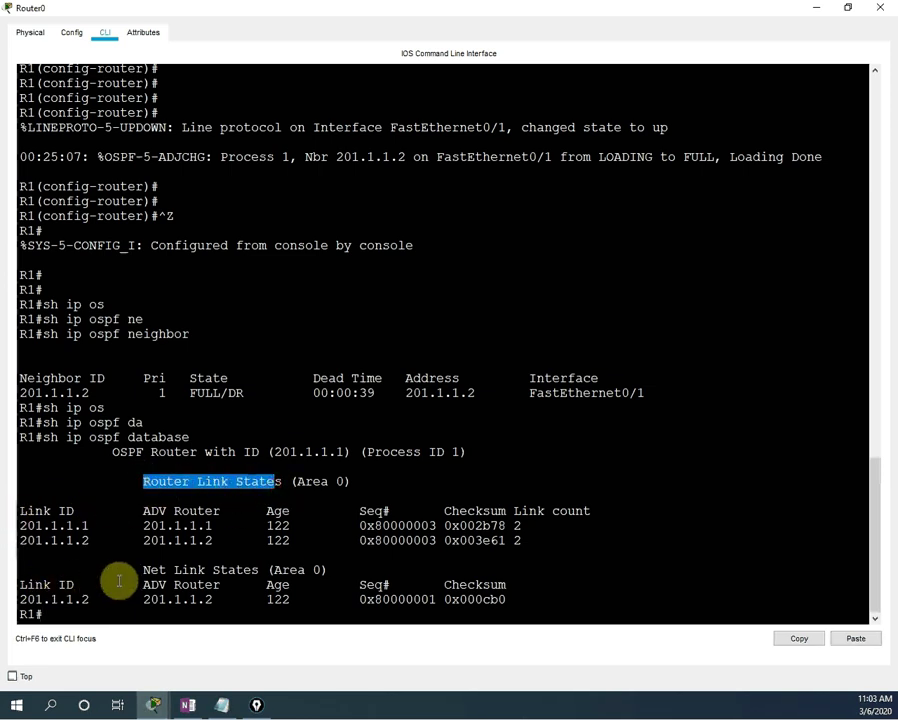
drag(143, 570, 240, 569)
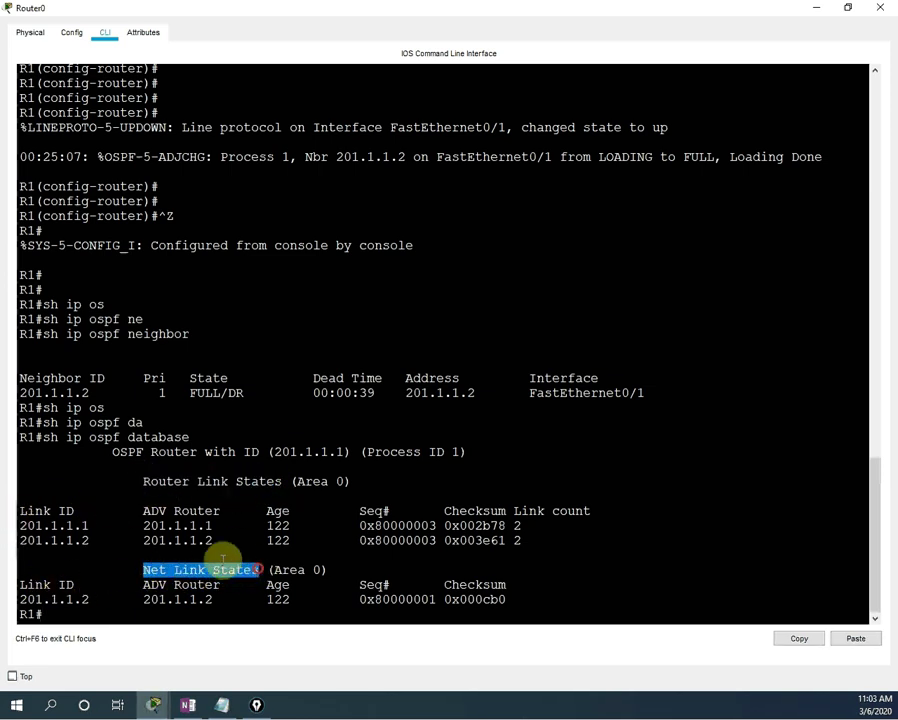
drag(143, 482, 280, 483)
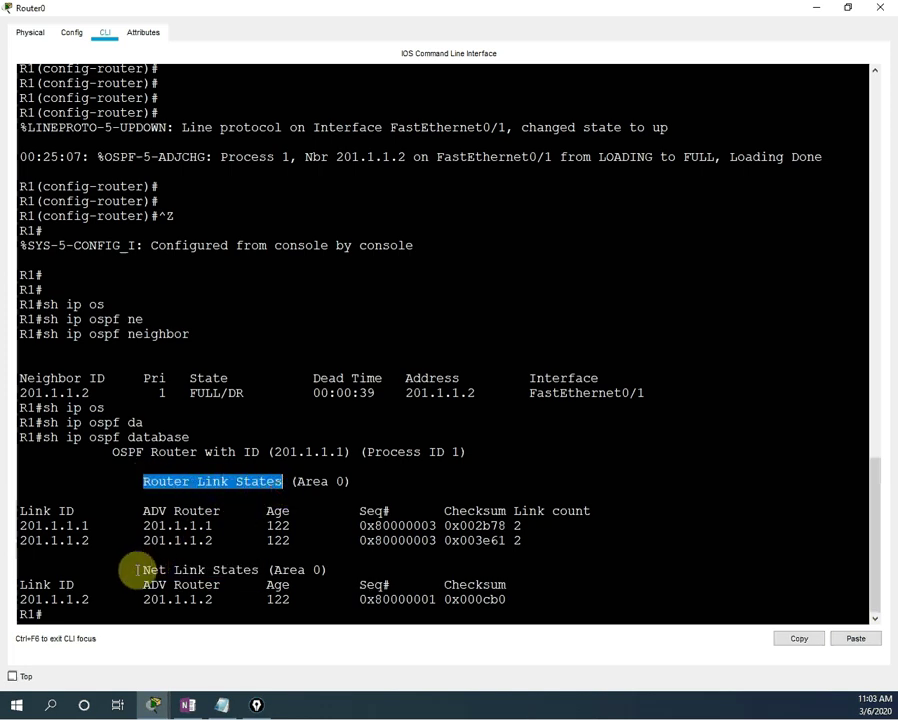
drag(136, 569, 233, 577)
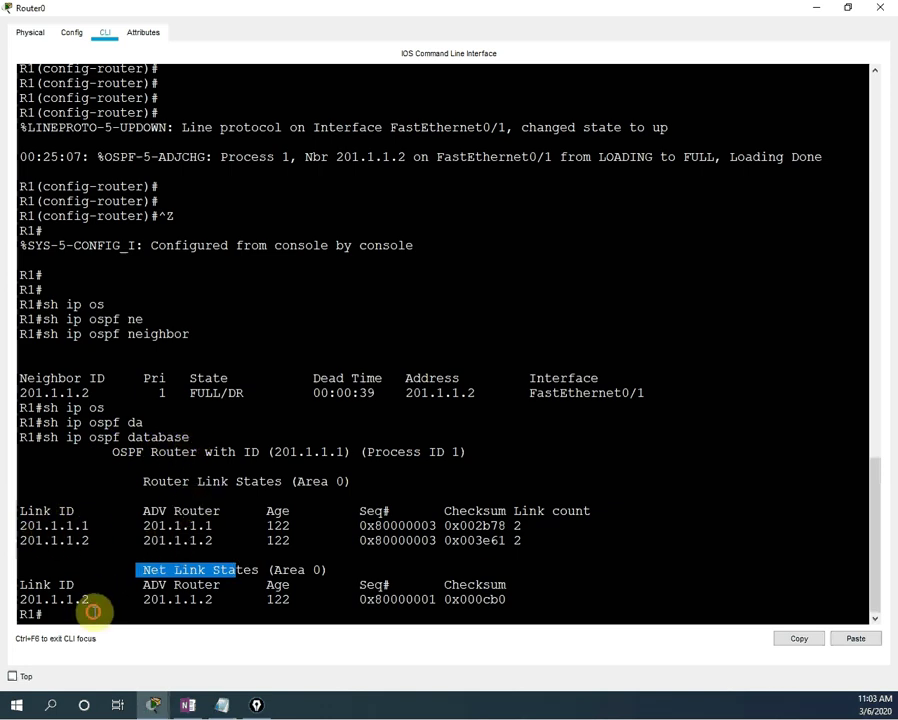
Run sh ip pr on Router0 and highlight the ospf protocol name and the Router ID line.
click(95, 611)
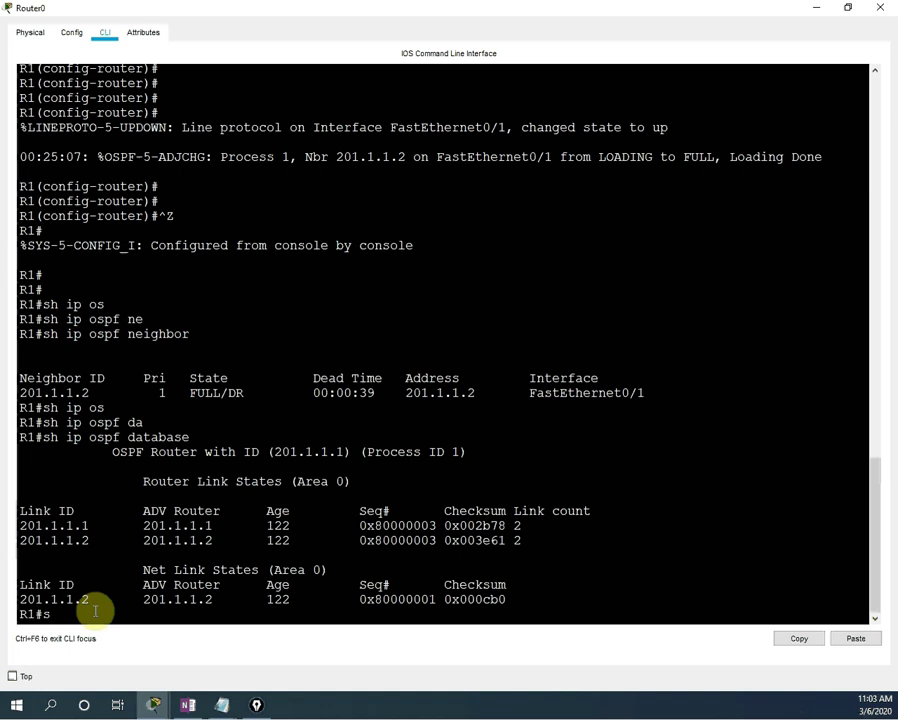
text(sh ip pr)
key(Return)
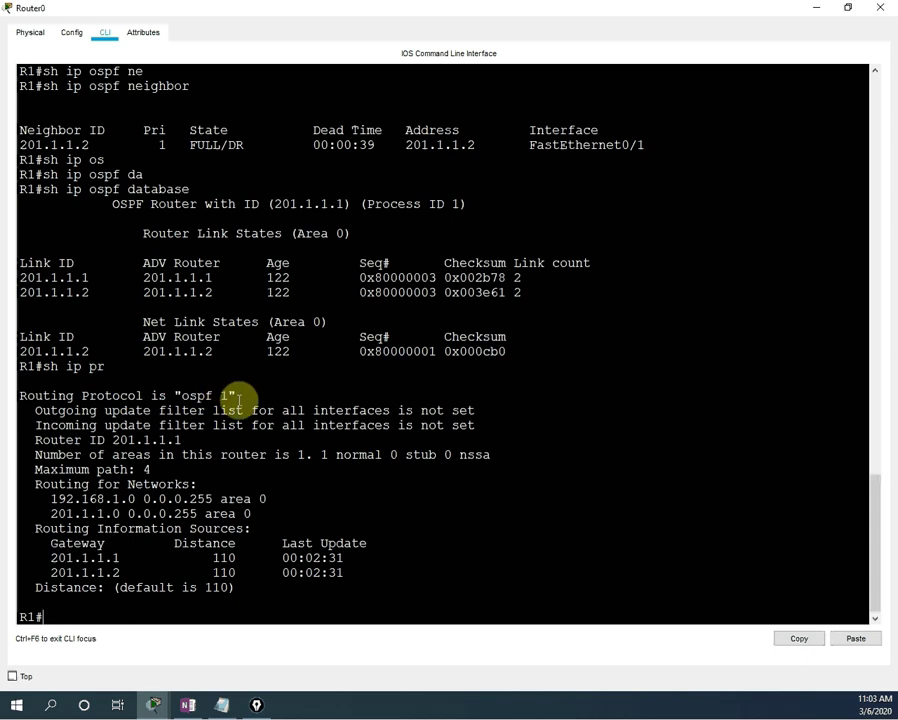
double_click(190, 397)
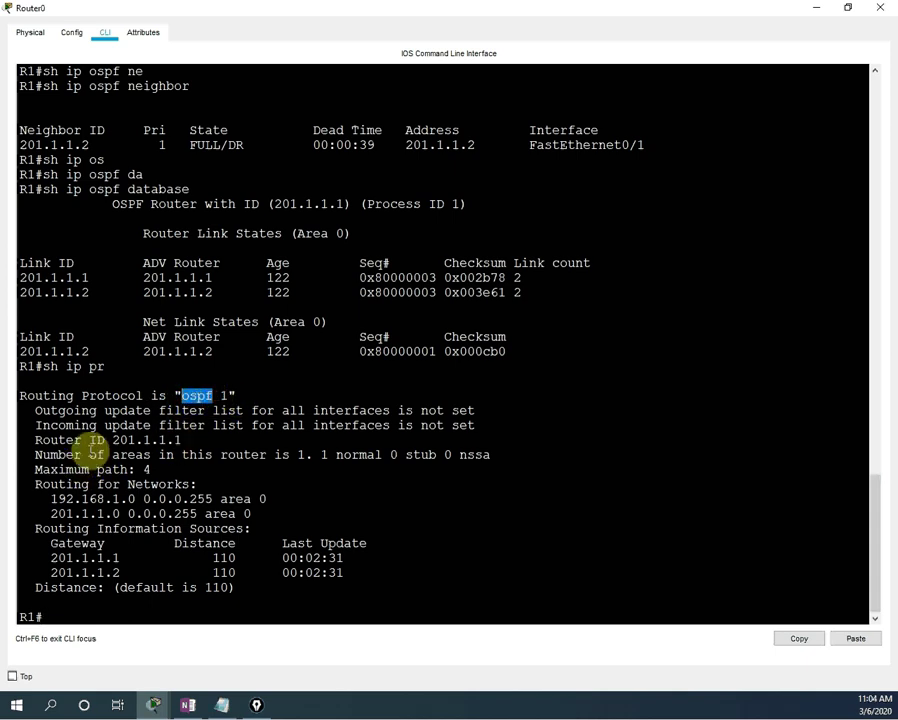
drag(33, 441, 186, 444)
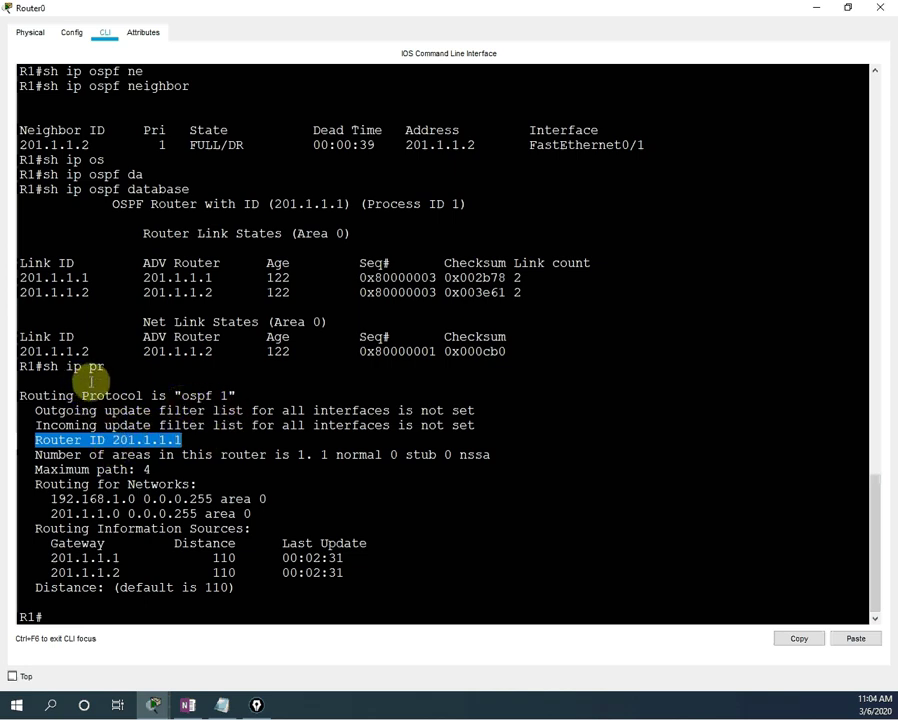
Run sh ip route on Router0 and highlight the OSPF route and the two directly connected routes in the routing table.
click(145, 610)
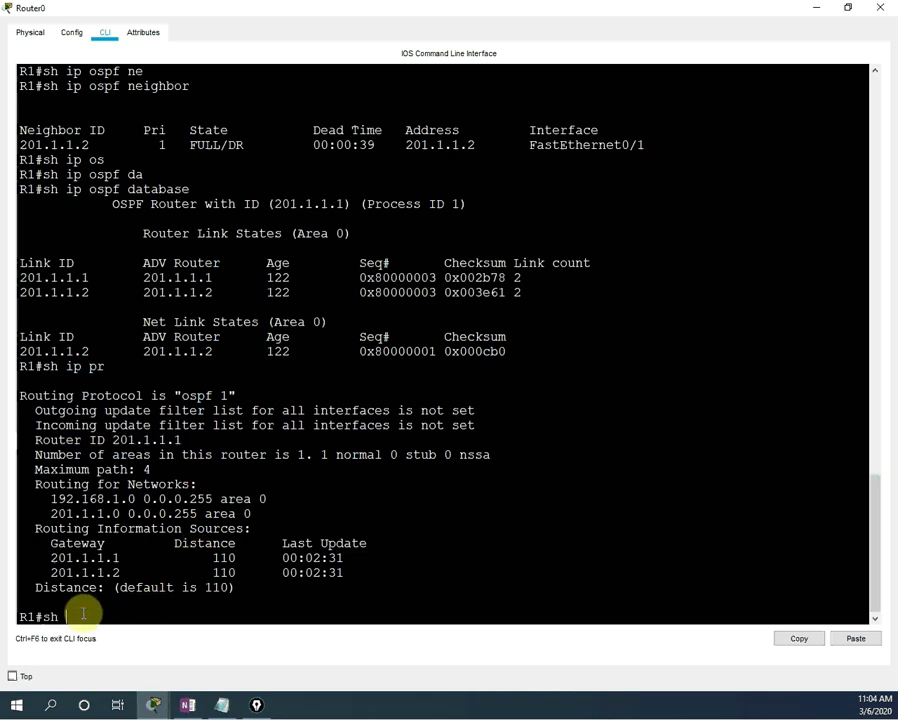
text(sh ip ro)
key(Tab)
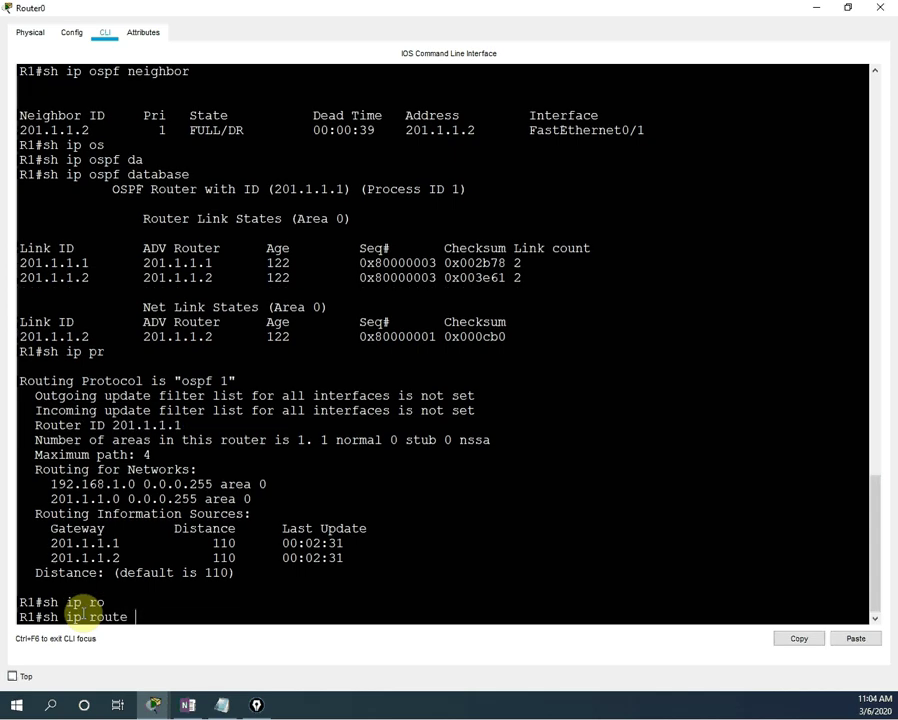
key(Return)
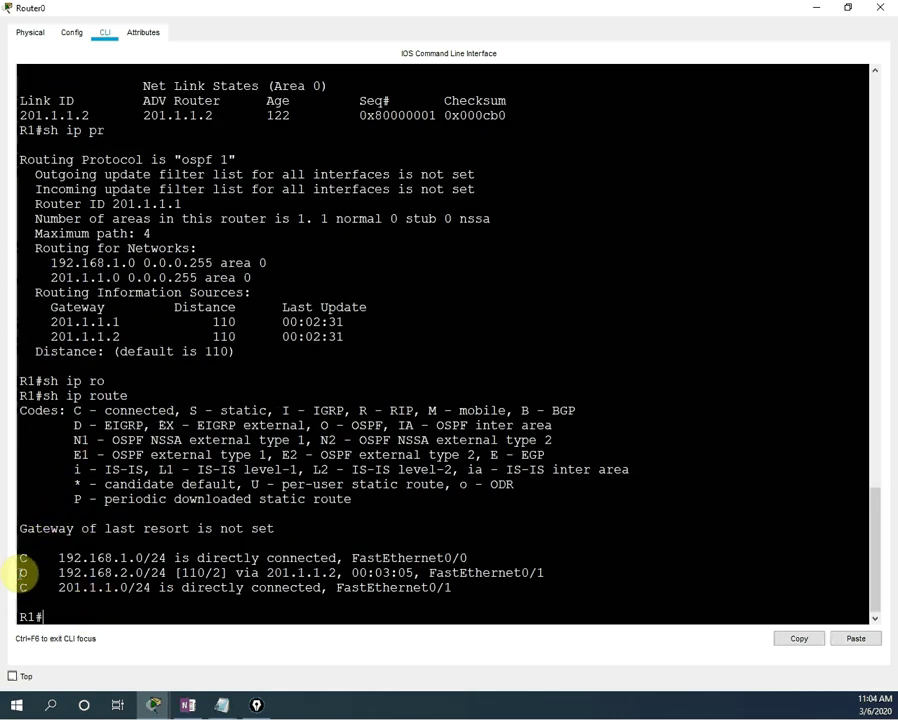
drag(20, 572, 515, 570)
drag(20, 558, 261, 558)
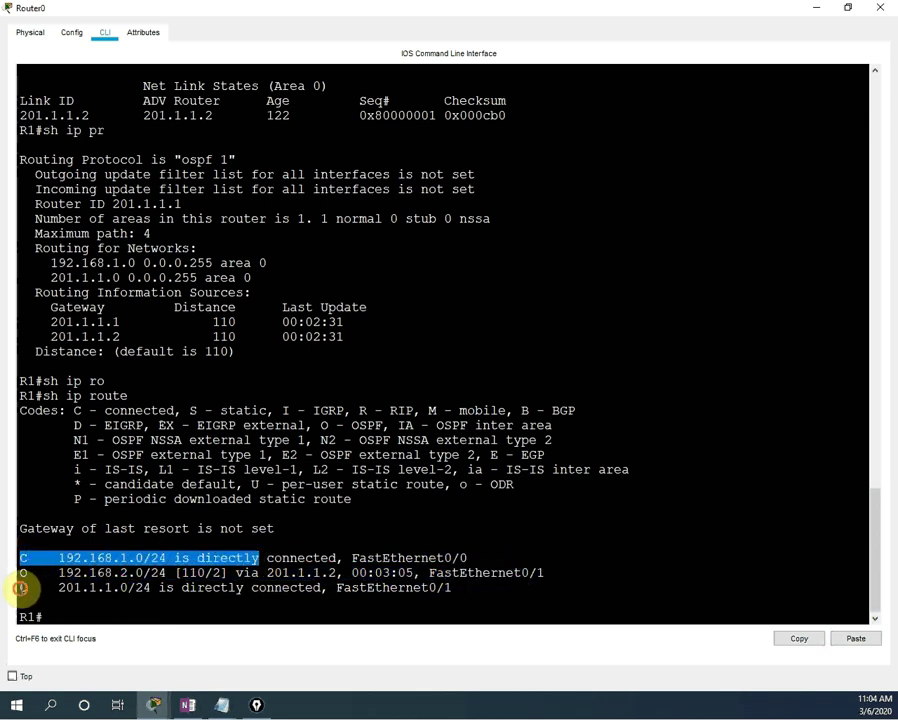
drag(20, 588, 456, 588)
click(20, 572)
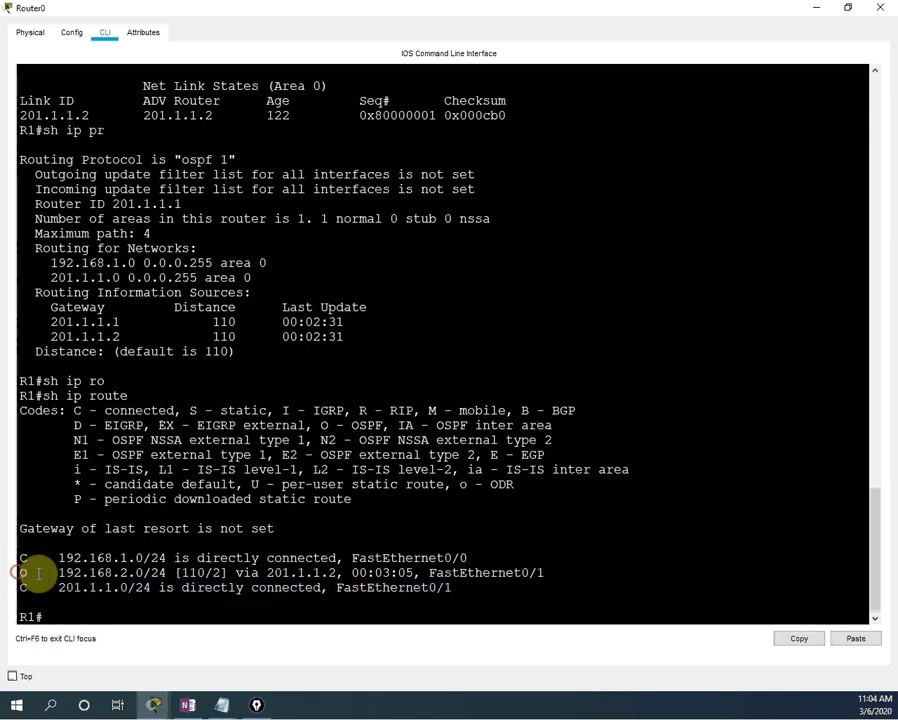
Highlight the OSPF route to 192.168.2.0/24 on Router0, close its window, and open Router1's command line at full-screen size.
drag(20, 573, 545, 573)
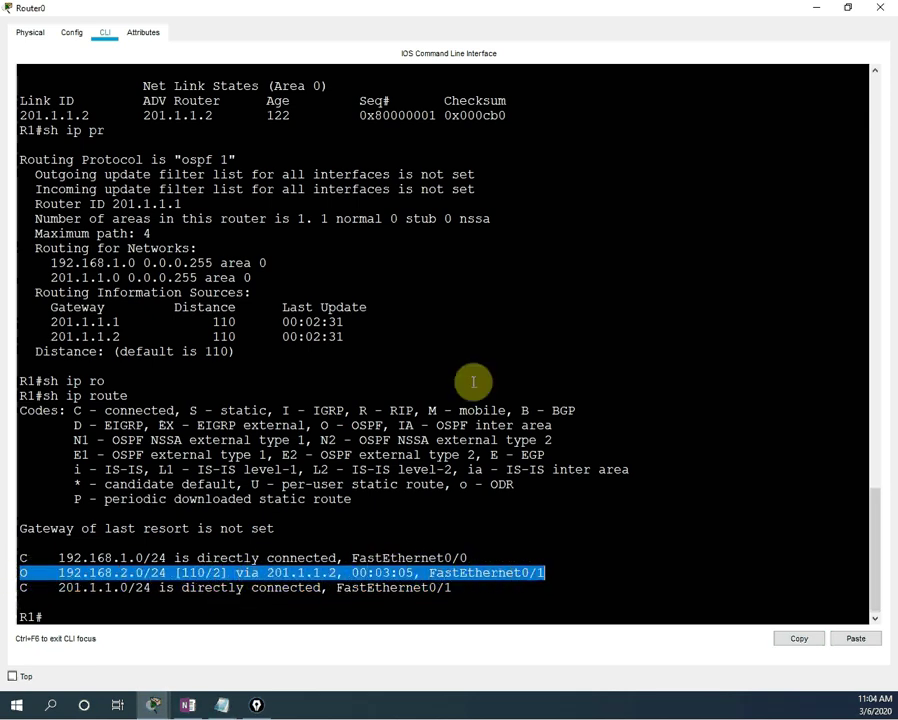
click(880, 8)
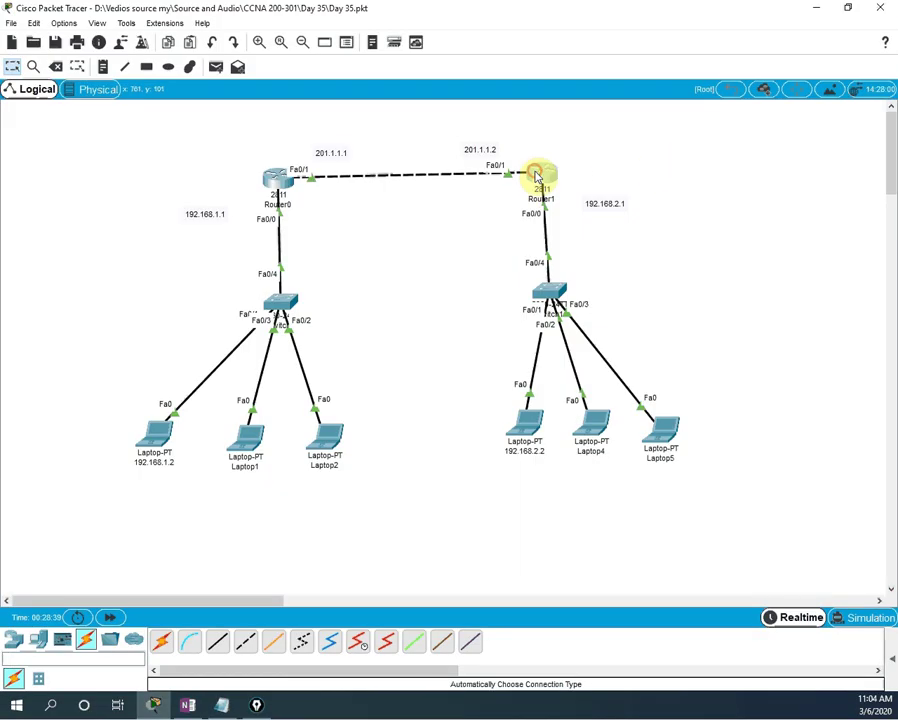
click(536, 176)
click(597, 156)
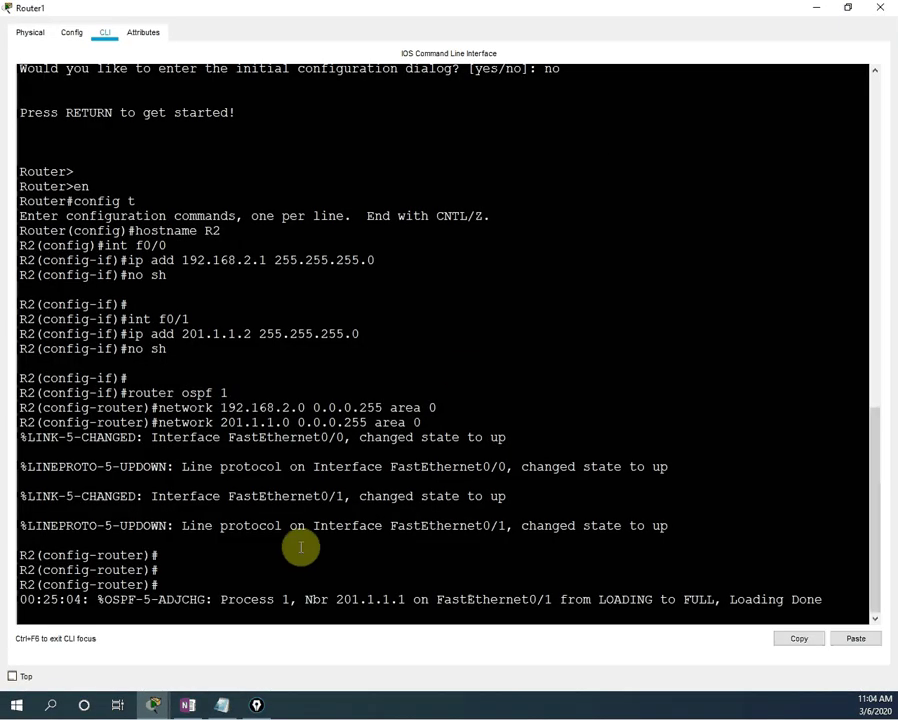
Leave router configuration mode on Router1 and return to the privileged EXEC prompt.
click(295, 552)
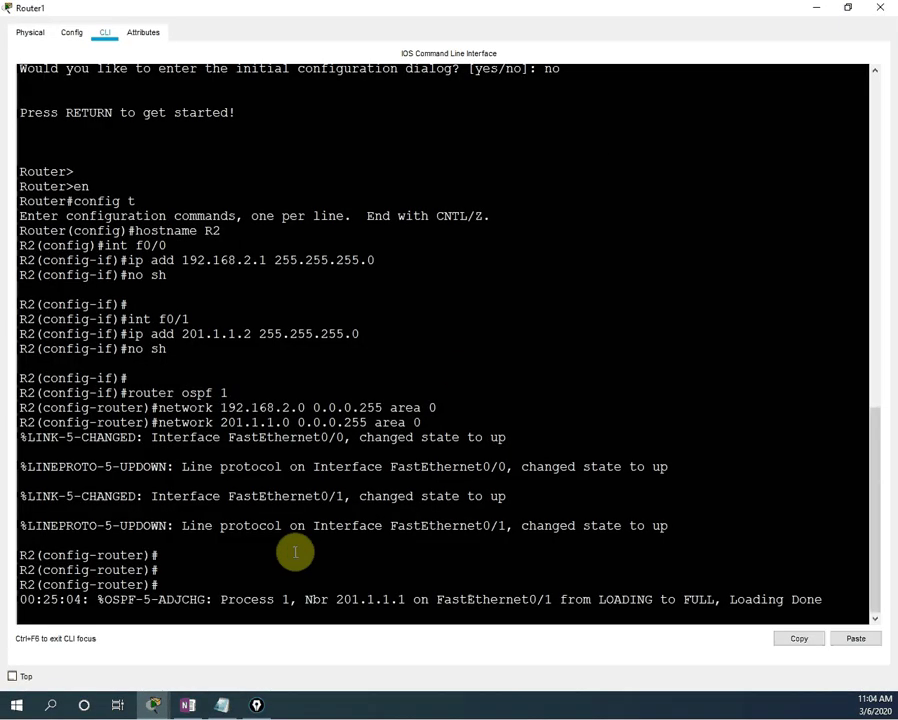
key(Return)
key(Return)
key(Return)
key(ctrl+z)
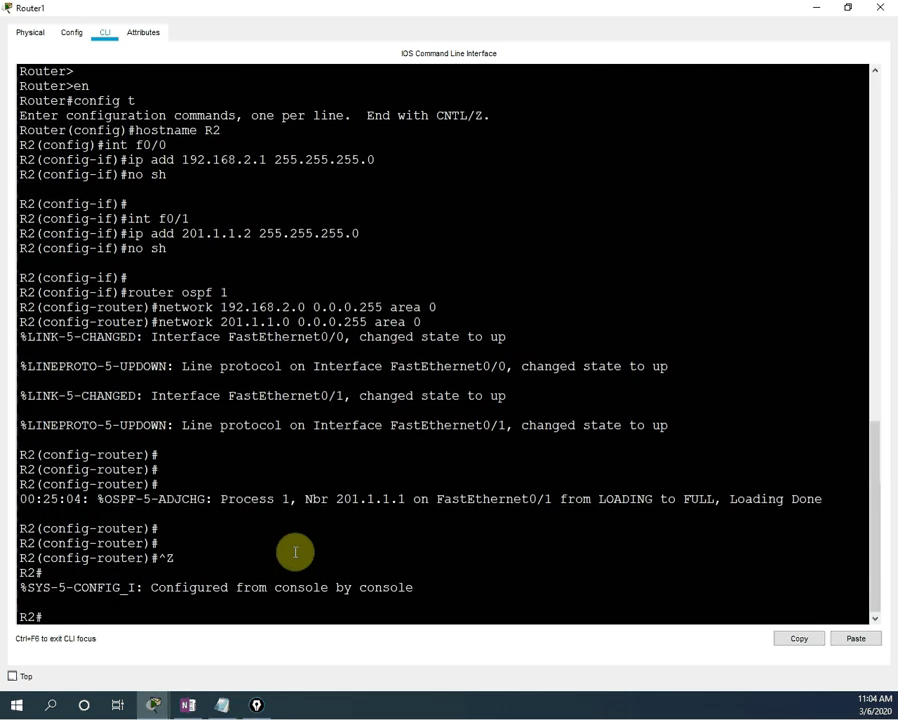
key(Return)
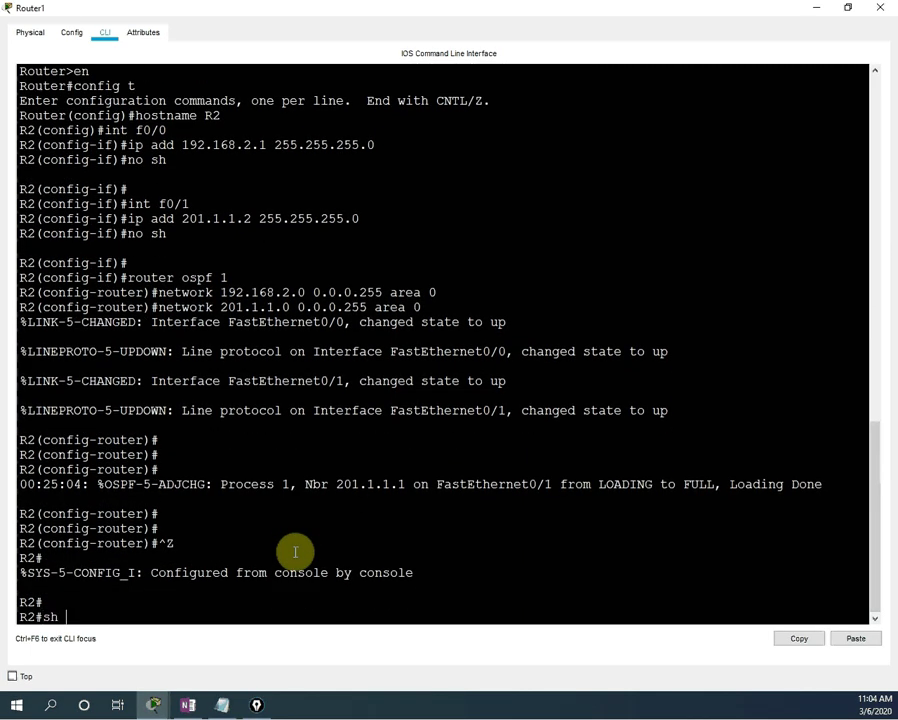
Run sh ip ospf database on Router1 and highlight the Router Link States heading in the output.
text(sh ip os)
key(Tab)
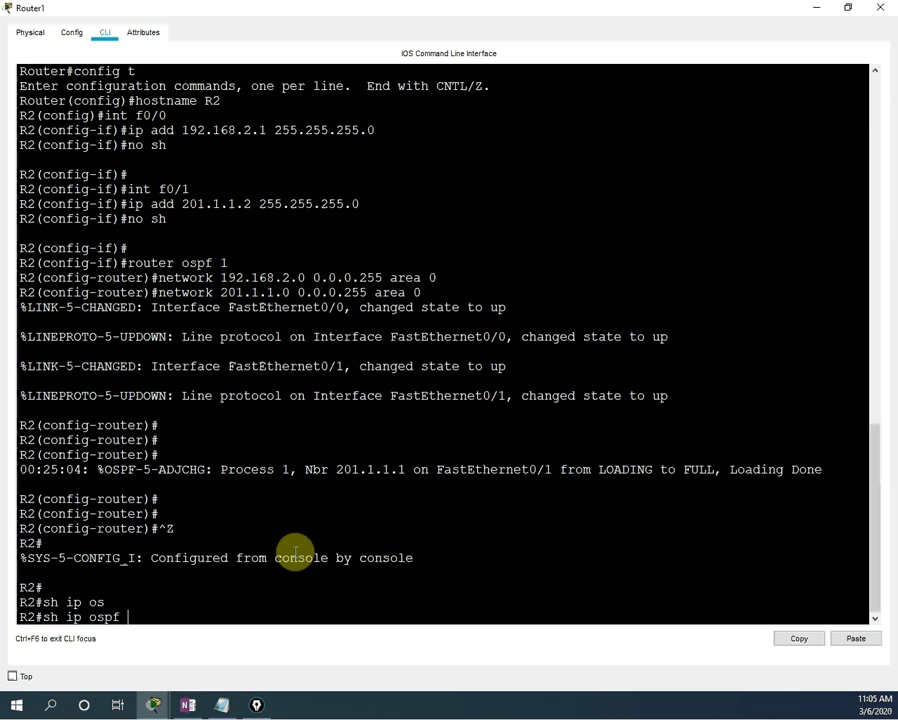
text(dat)
key(Tab)
key(Return)
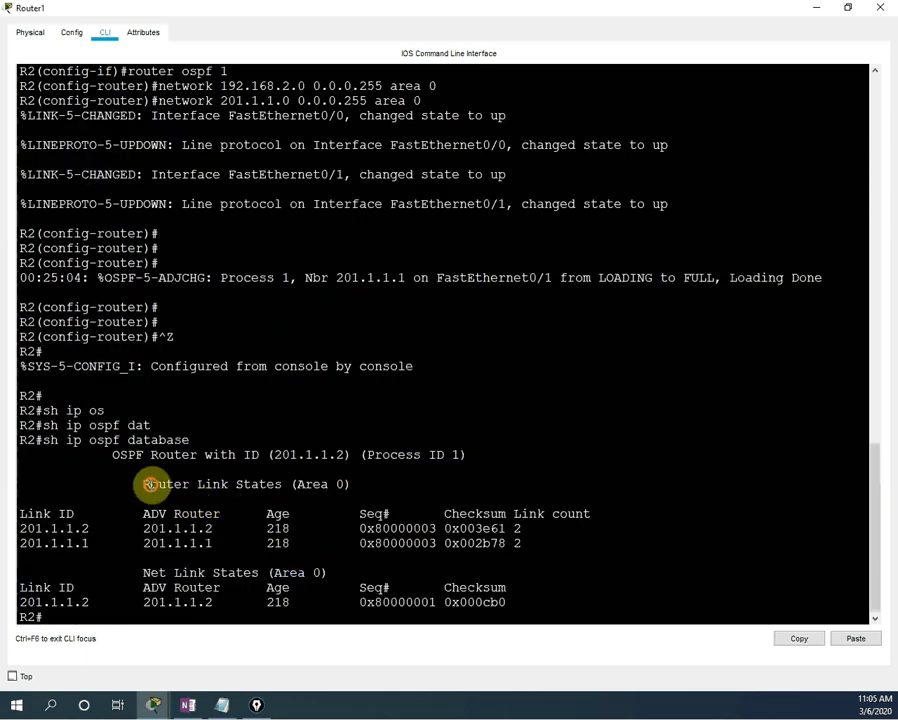
drag(145, 484, 293, 484)
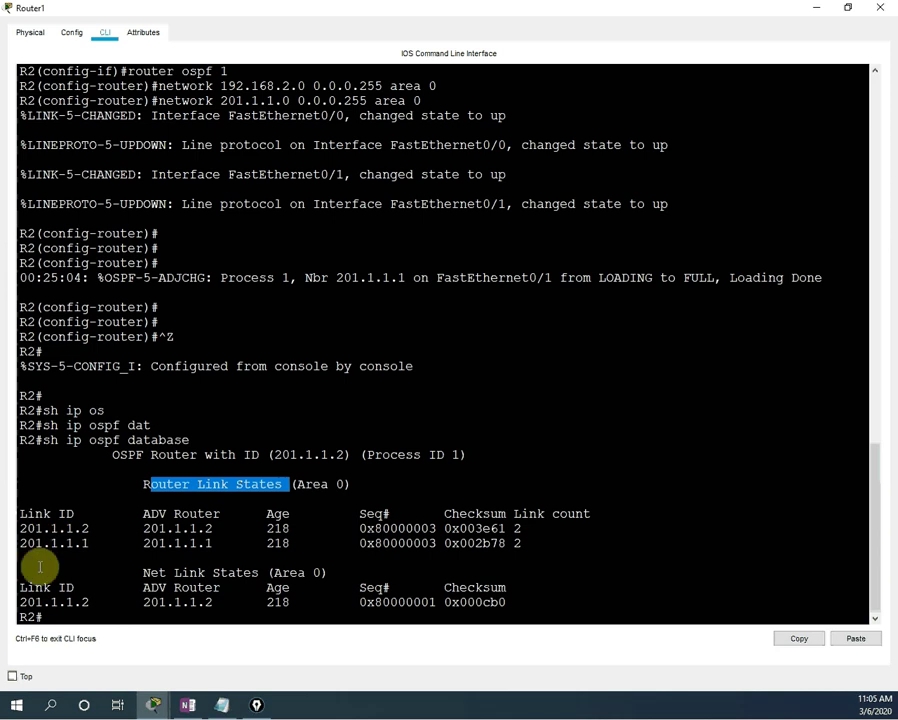
Run sh ip ospf neighbor on Router1 and compare the neighbor entry with the topology behind the window.
click(169, 614)
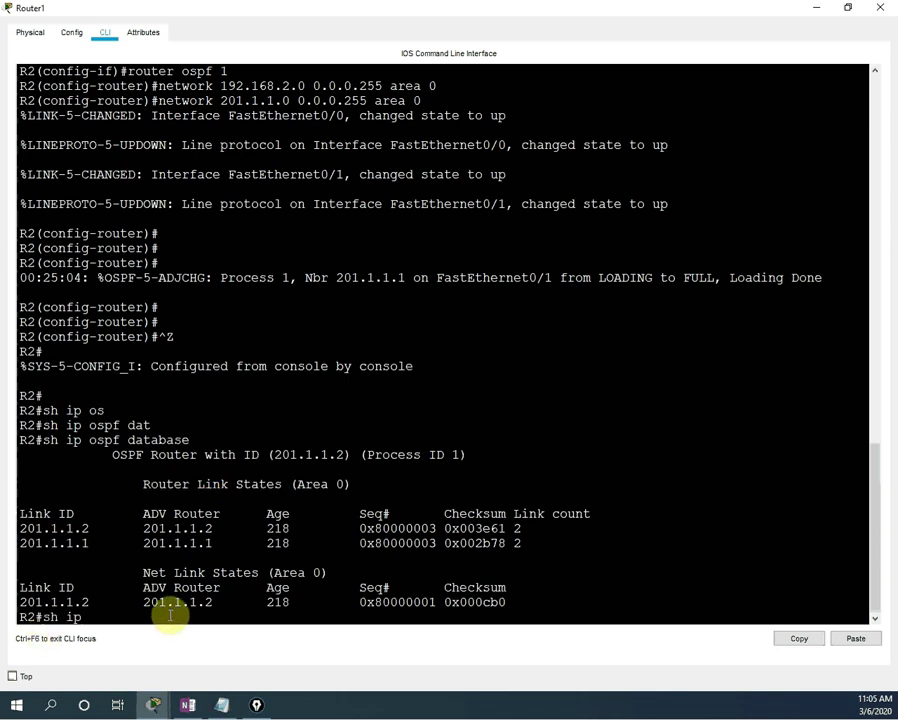
text(sh ip os)
key(Tab)
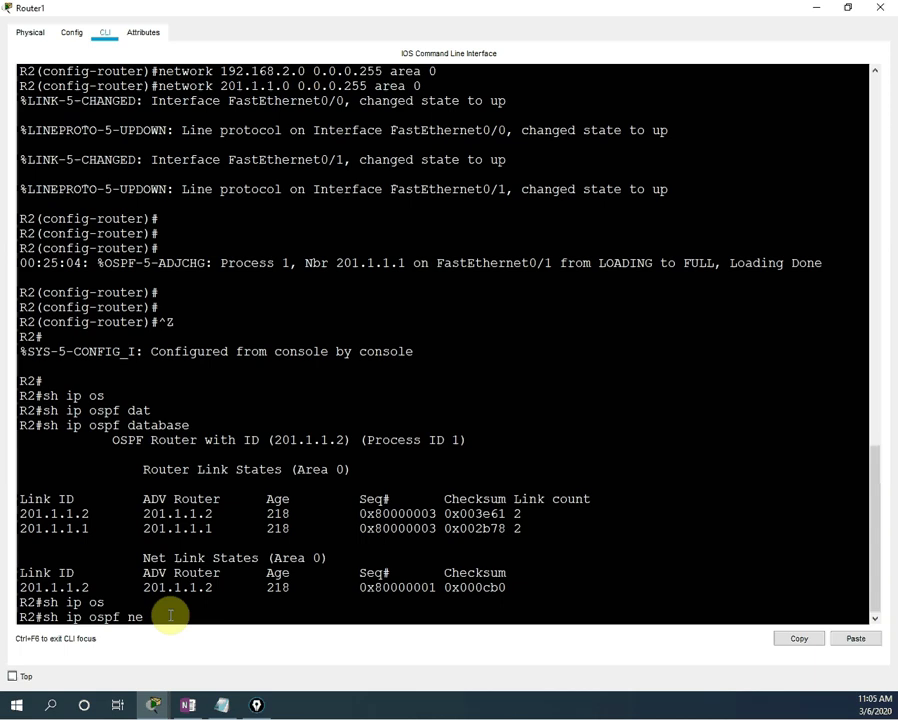
text(ne)
key(Tab)
key(Return)
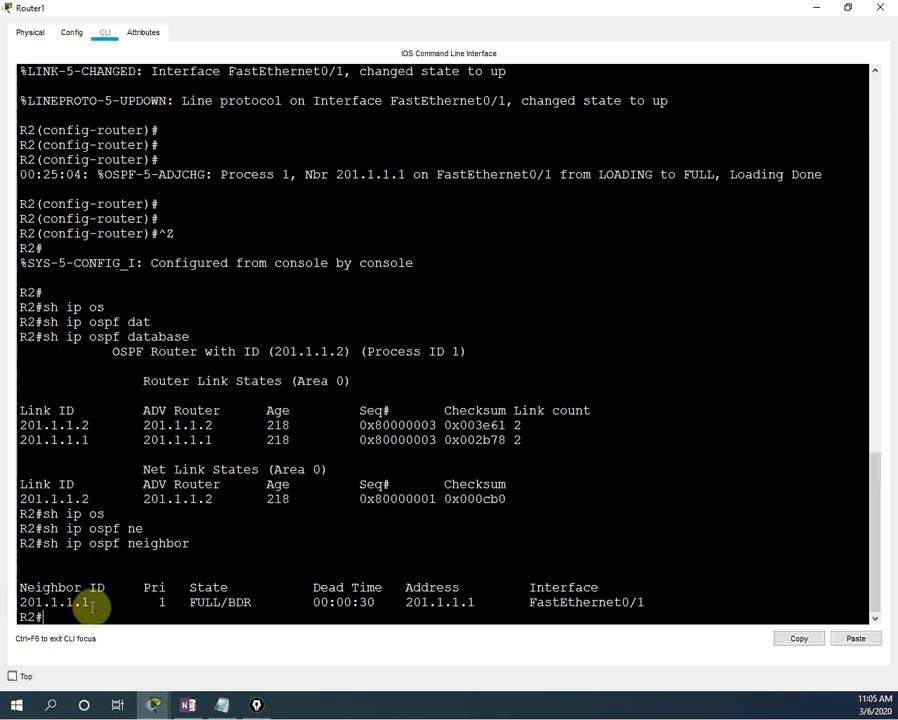
click(857, 10)
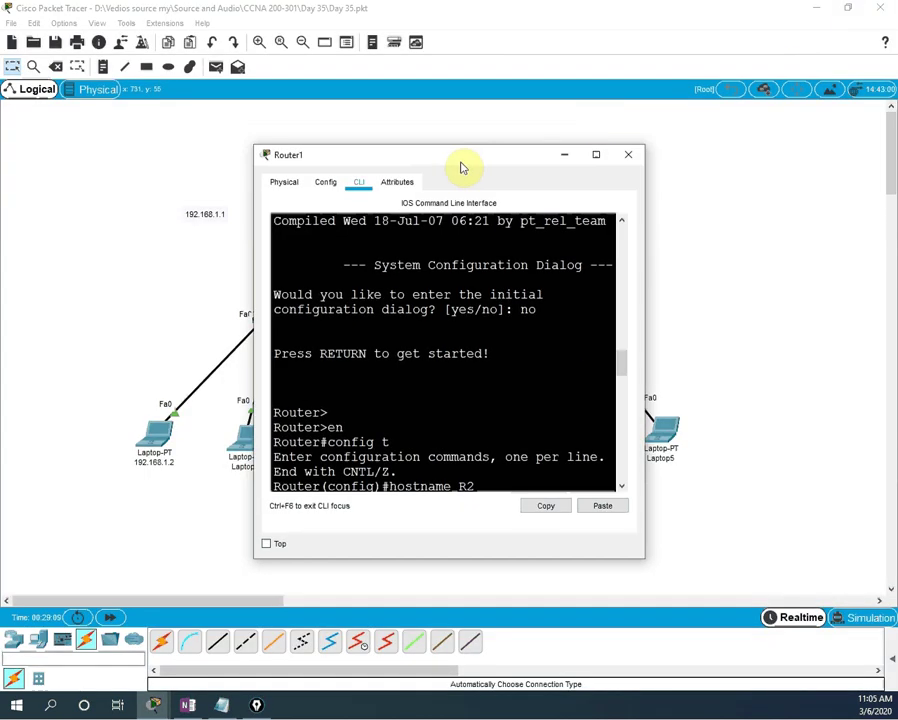
drag(456, 160, 680, 230)
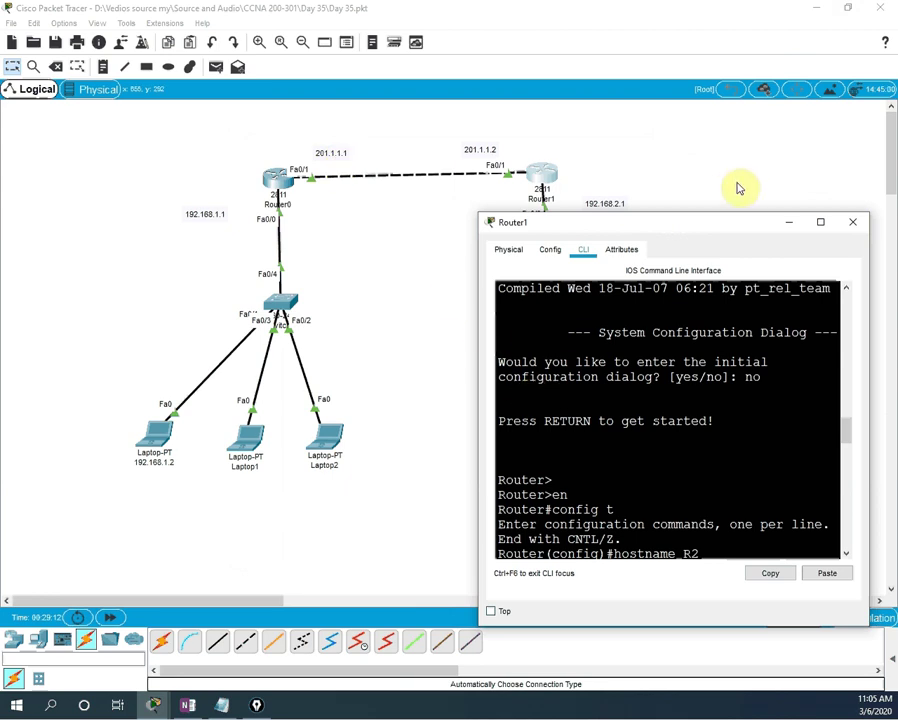
click(820, 222)
Run sh ip protocols on Router1 and highlight the ospf protocol name and the Router ID line.
click(112, 611)
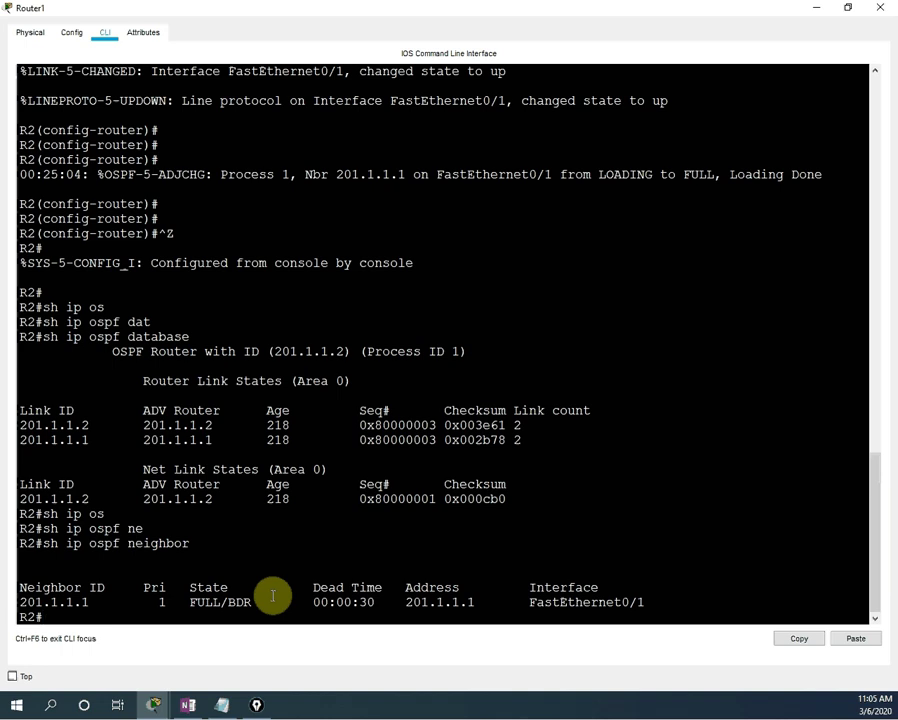
text(sh ip pro)
key(Tab)
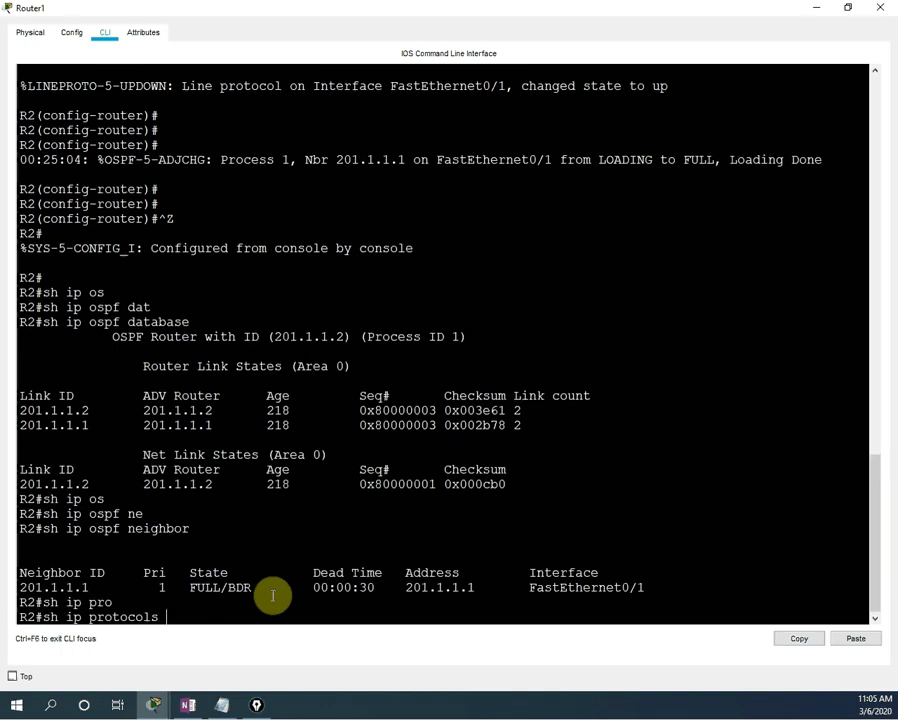
key(Return)
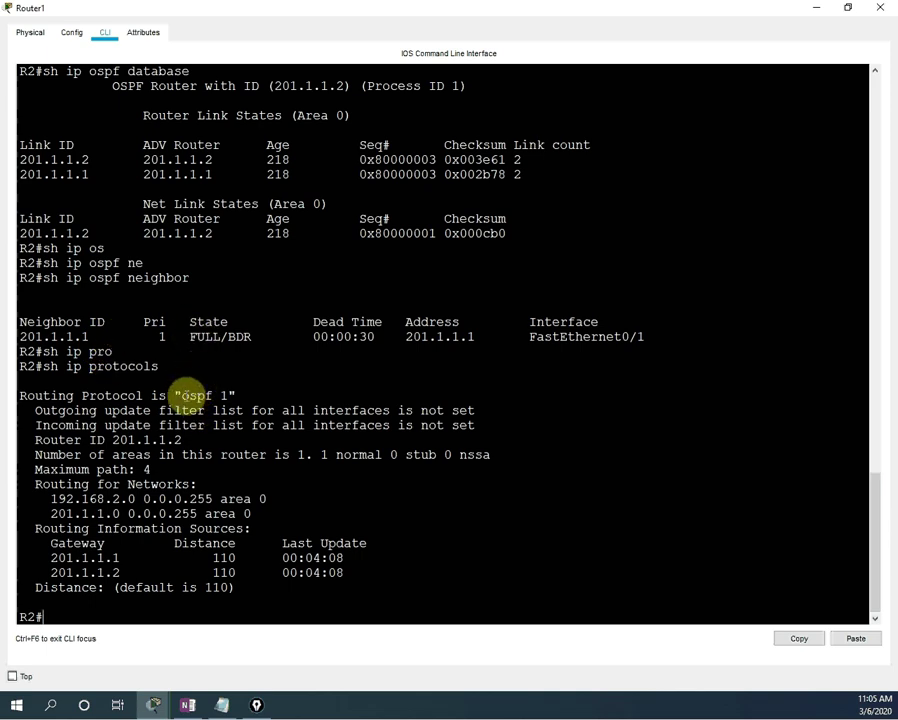
drag(183, 395, 222, 395)
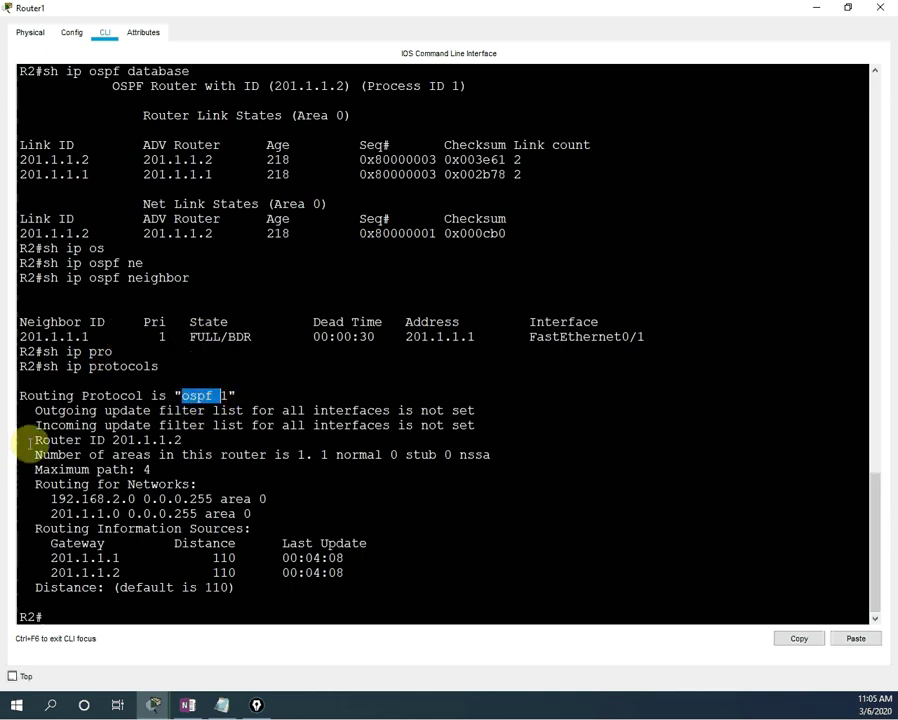
drag(28, 440, 186, 441)
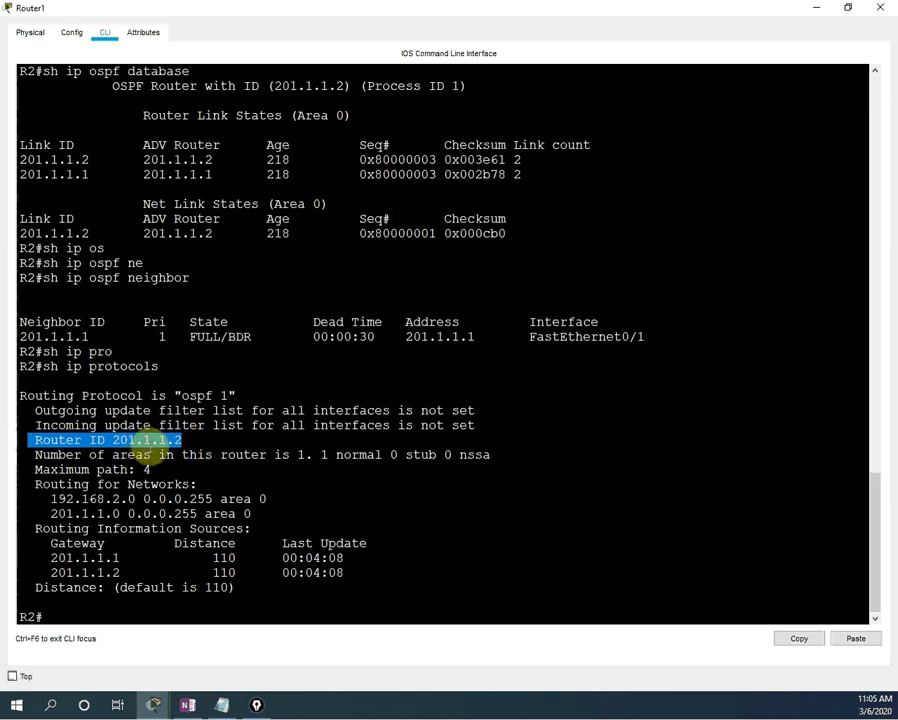
click(185, 441)
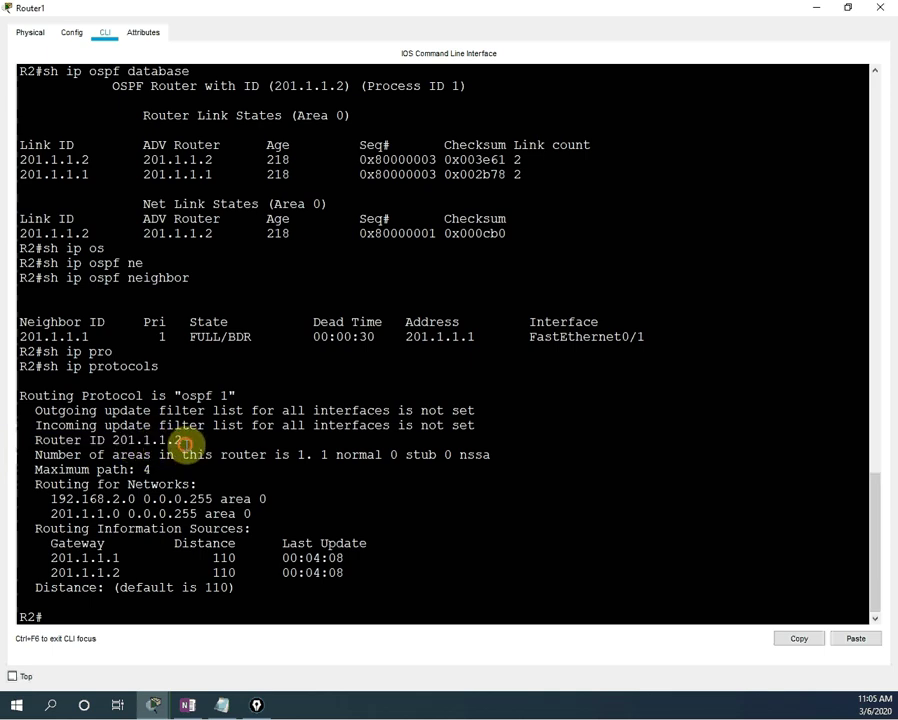
Run sh ip route on Router1 and highlight the two directly connected routes and the OSPF route.
click(113, 621)
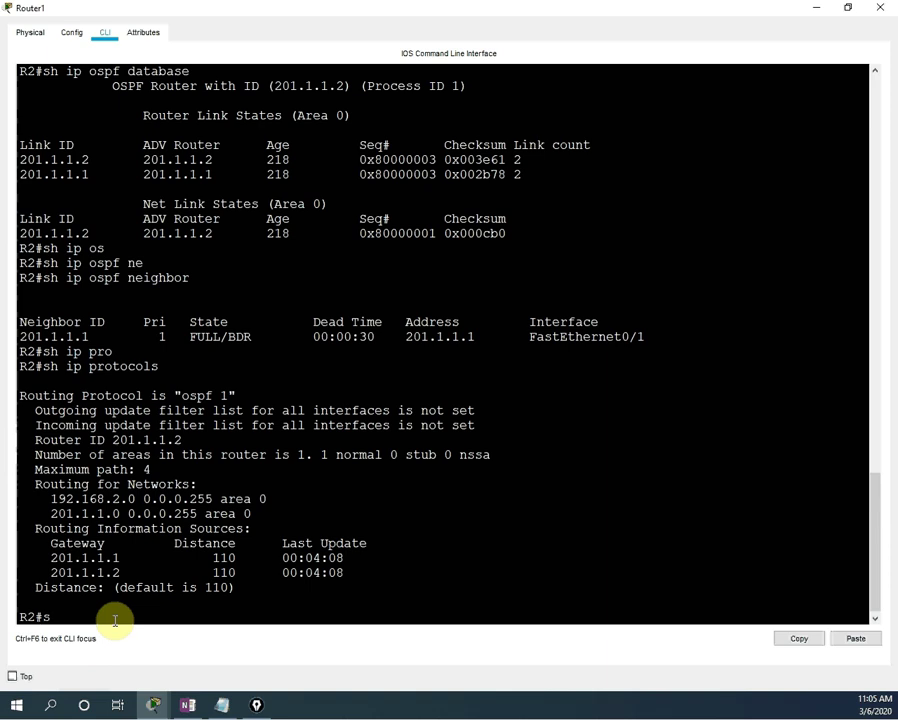
key(Tab)
key(Return)
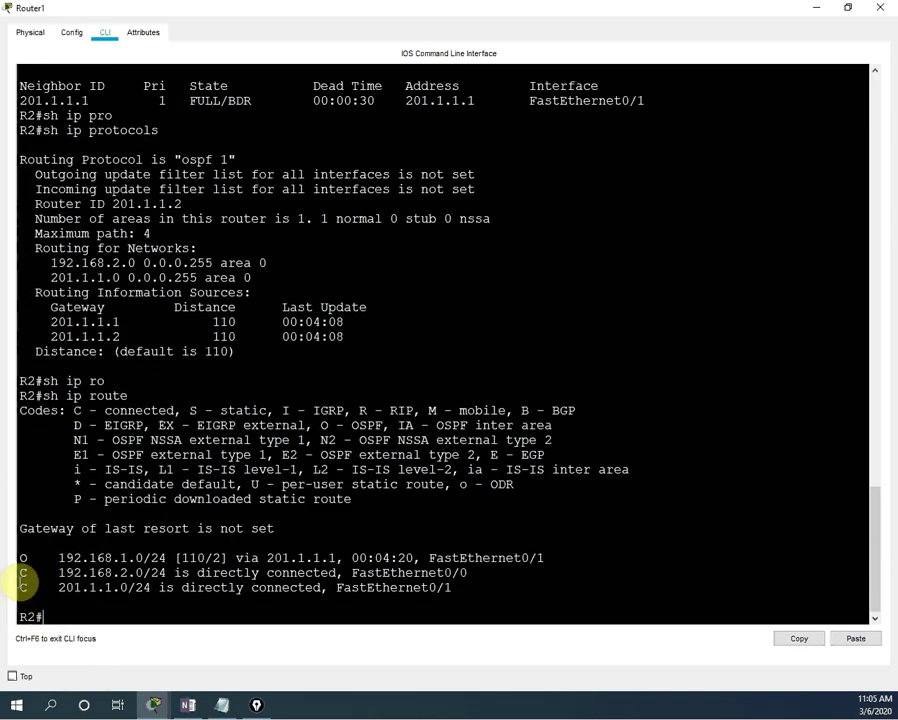
drag(20, 587, 148, 595)
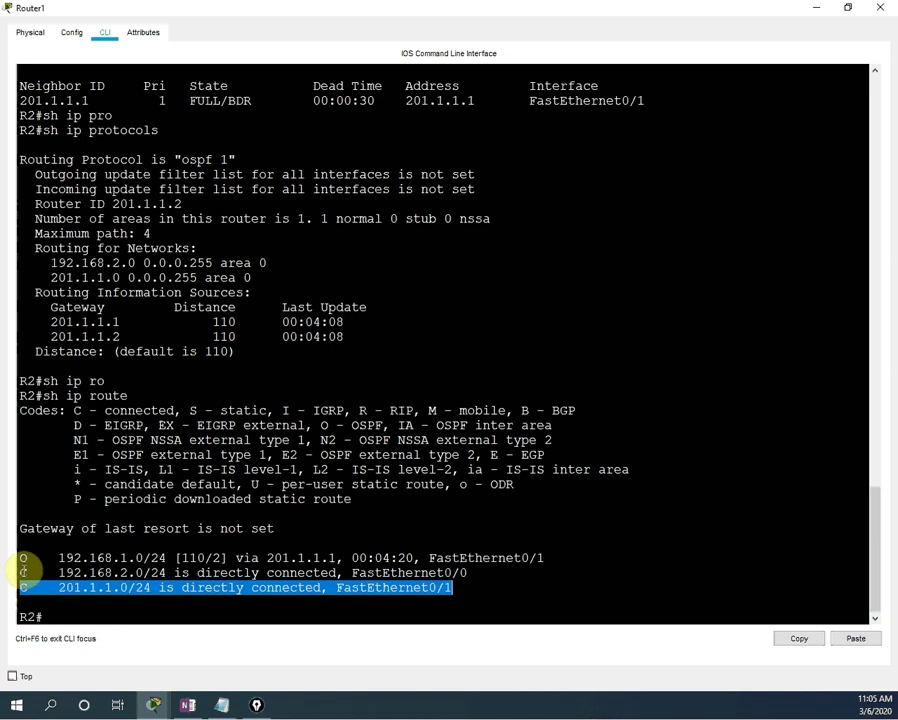
drag(22, 573, 116, 573)
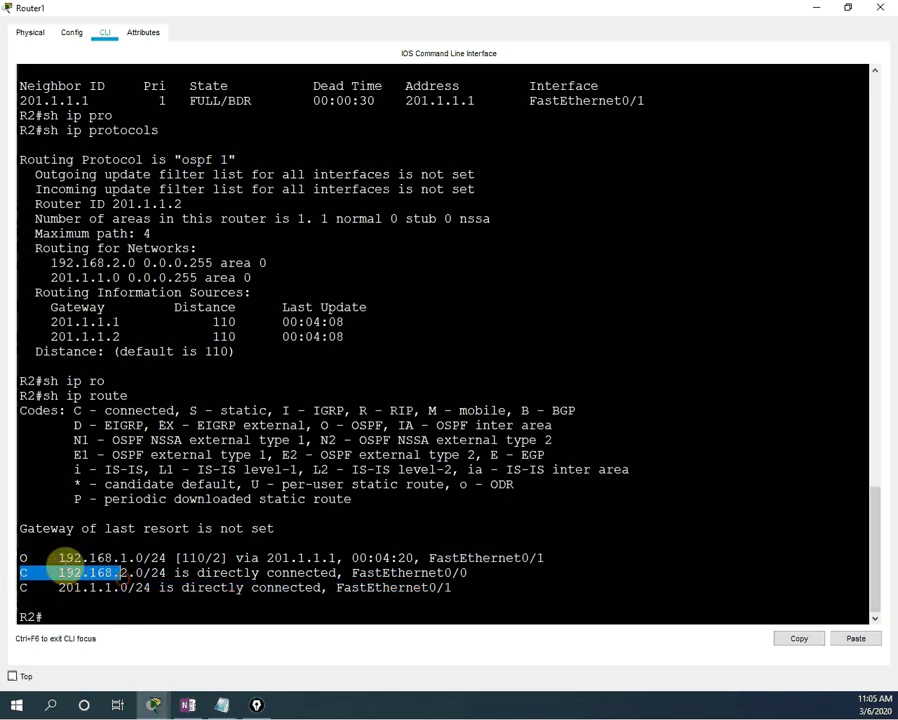
drag(26, 558, 532, 562)
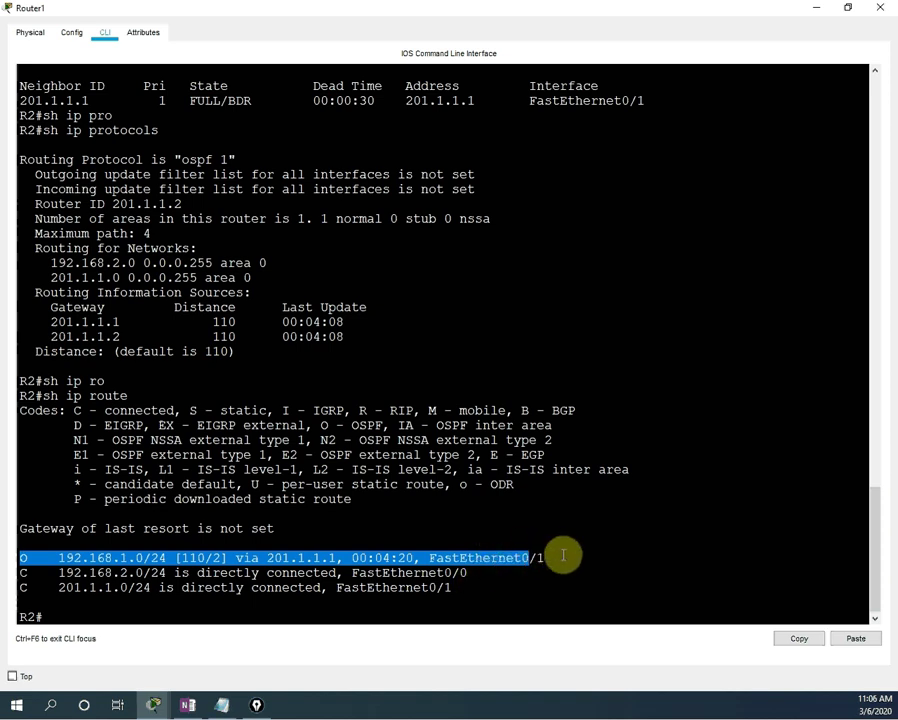
Shrink the Router1 window to show the topology and highlight the OSPF route's O code and its FastEthernet0/1 exit interface.
click(858, 8)
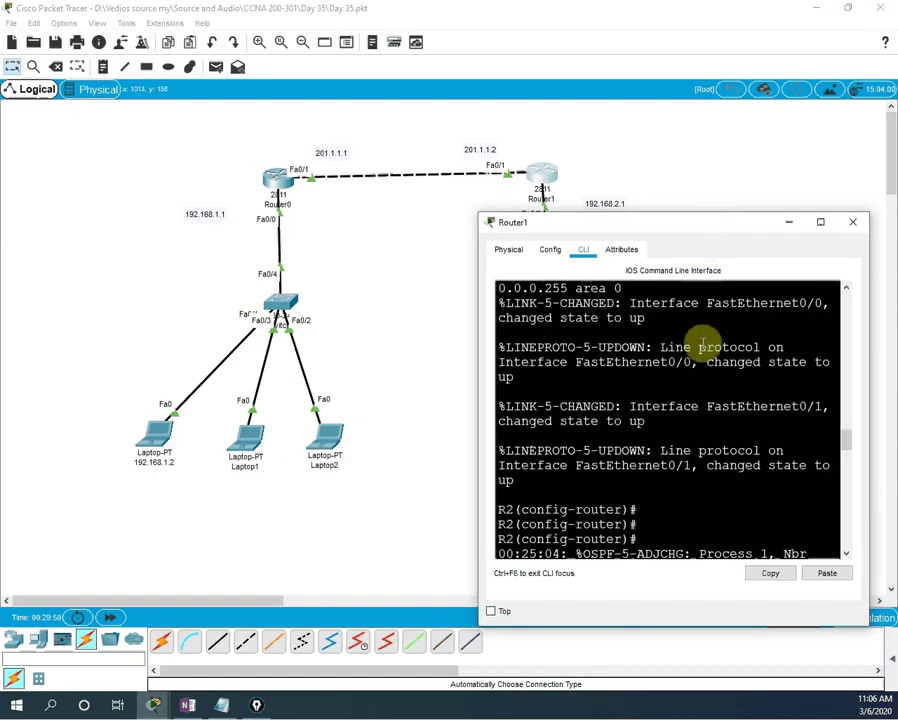
scroll(850, 450, down, 10)
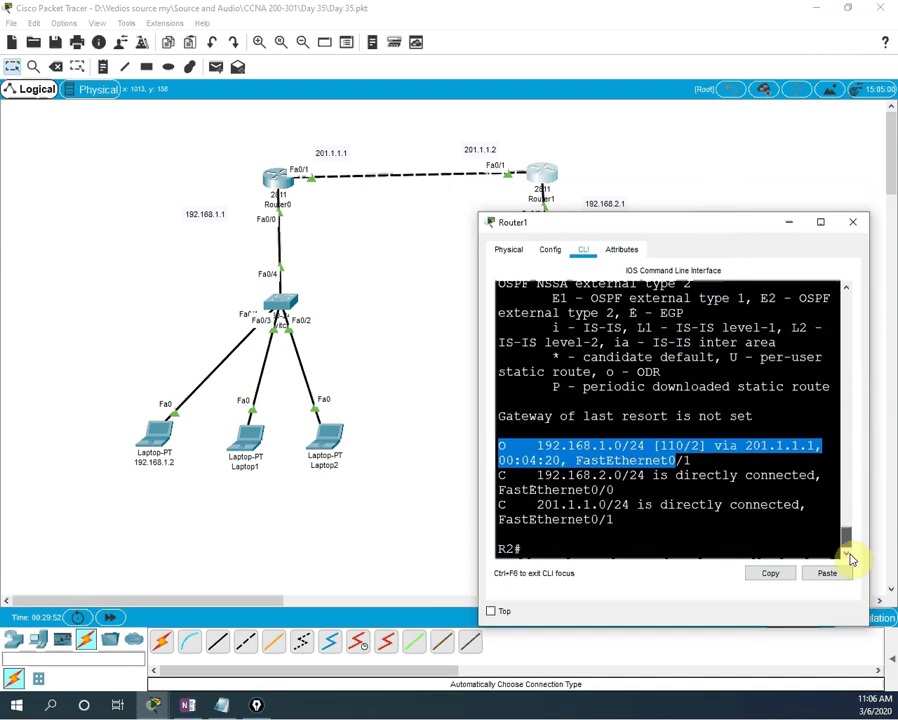
click(503, 447)
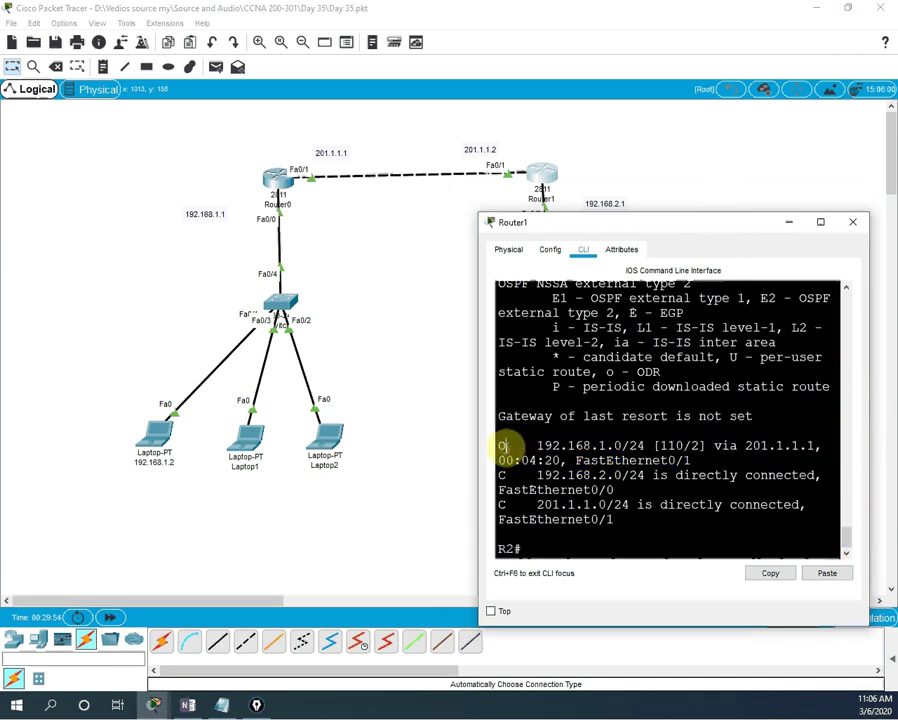
drag(503, 446, 553, 444)
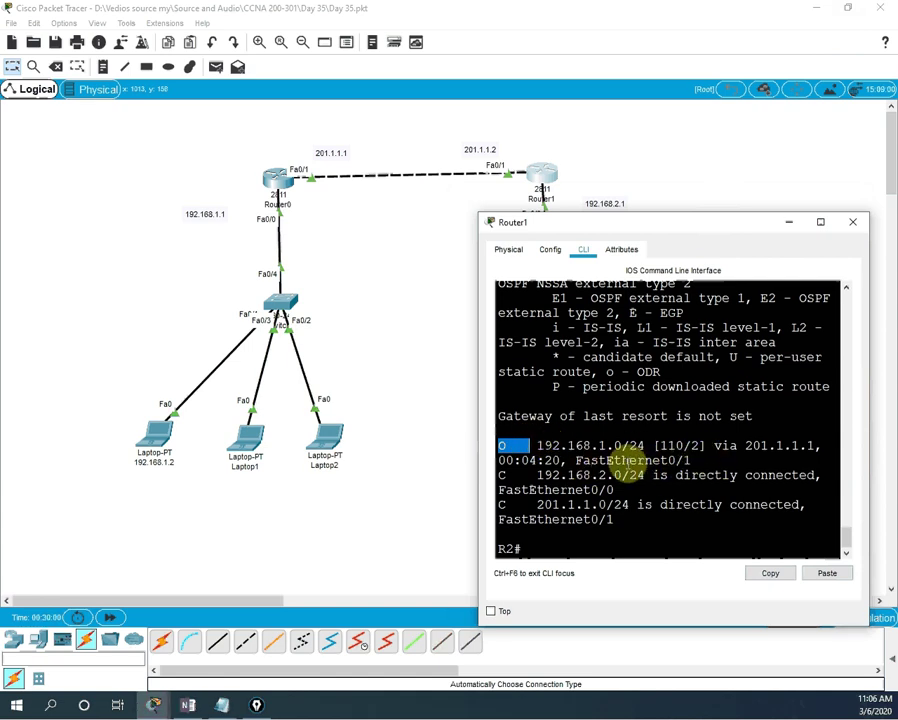
drag(576, 461, 688, 460)
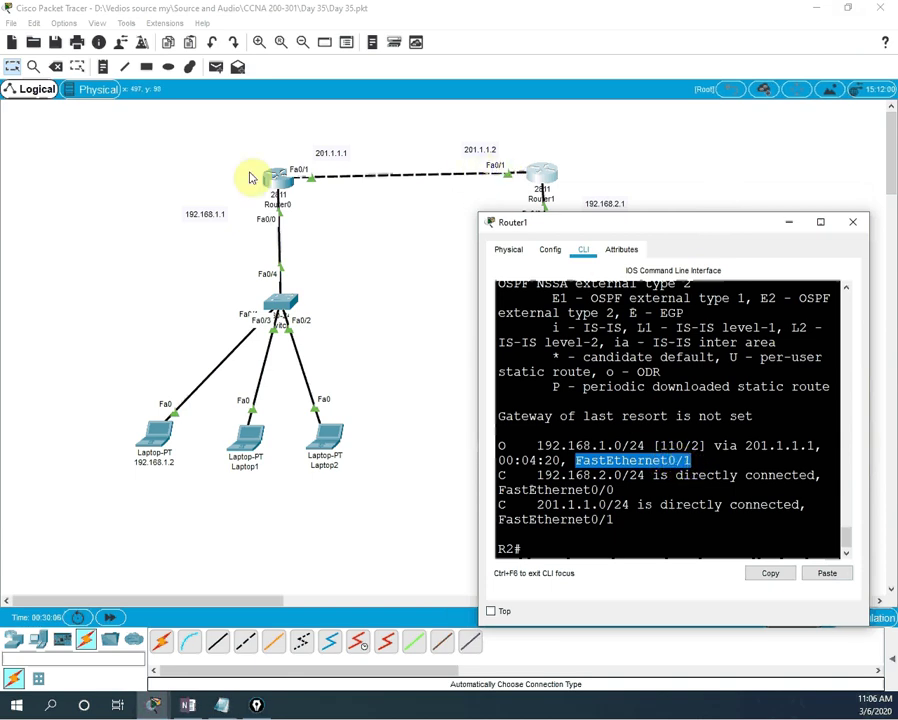
Enlarge the Router1 window and review its command history from the boot messages to the OSPF configuration and database output.
click(820, 225)
scroll(390, 276, up, 10)
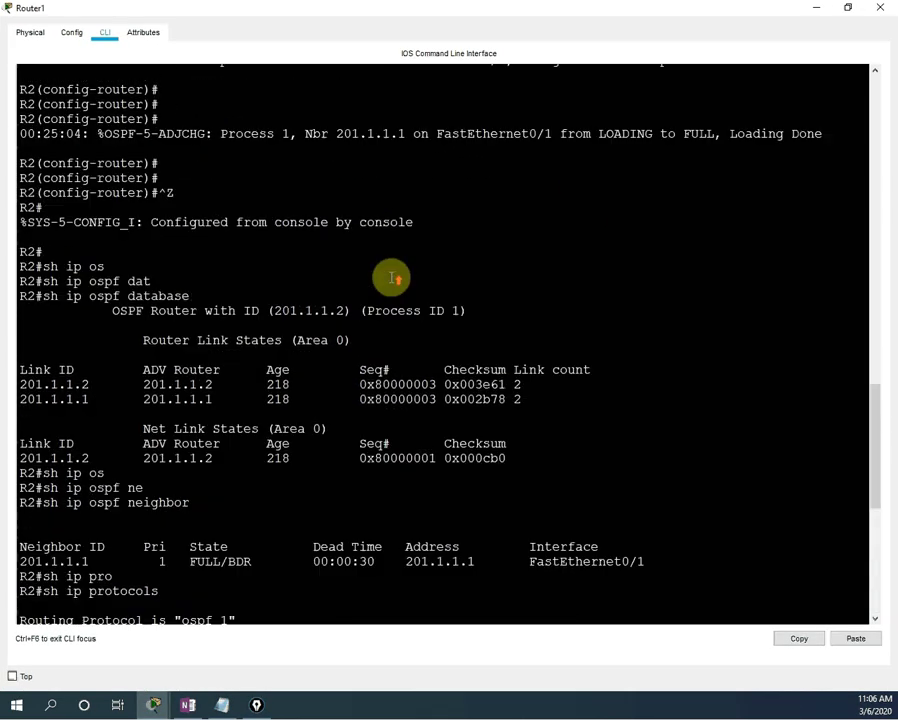
scroll(391, 277, up, 15)
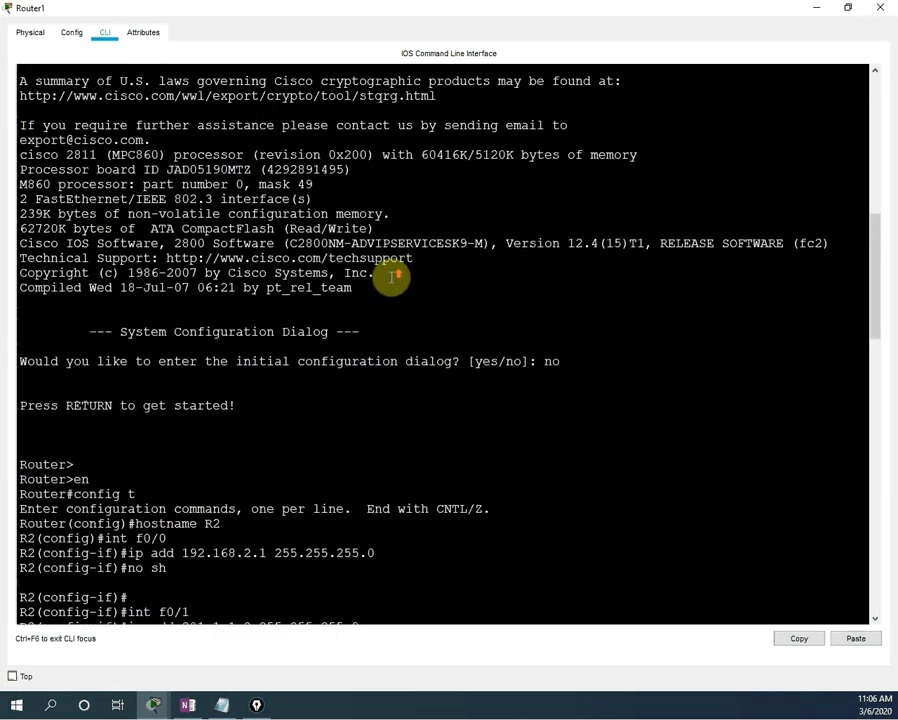
scroll(391, 277, up, 12)
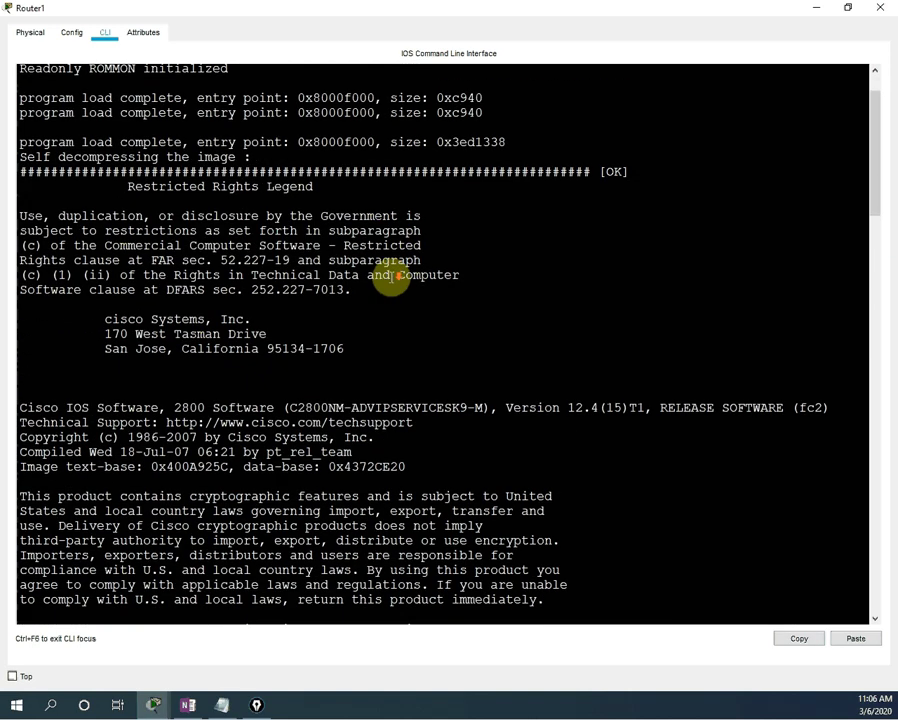
scroll(391, 277, up, 2)
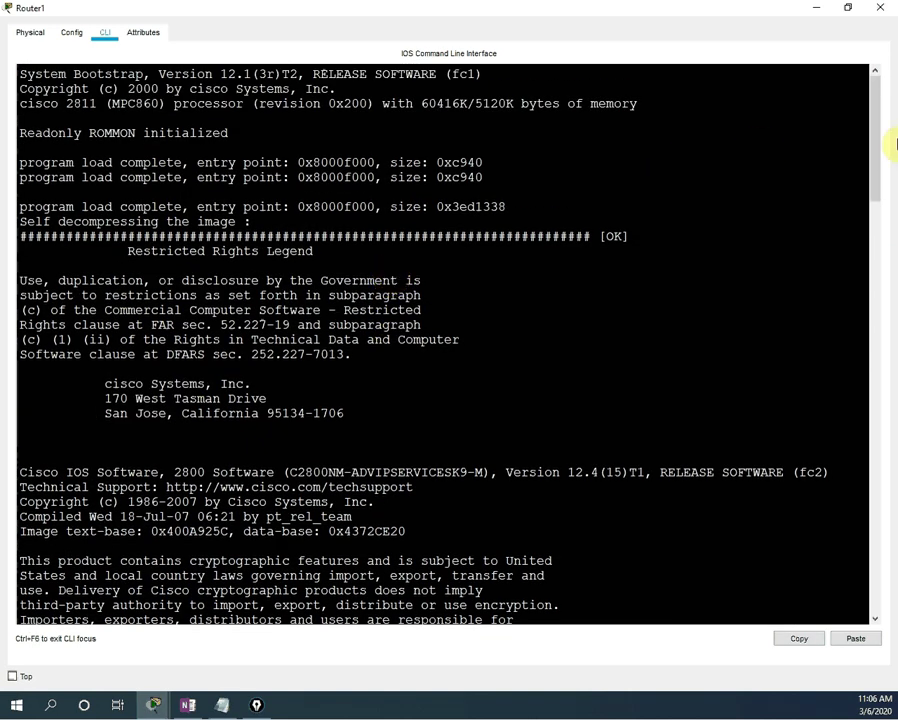
drag(872, 110, 876, 386)
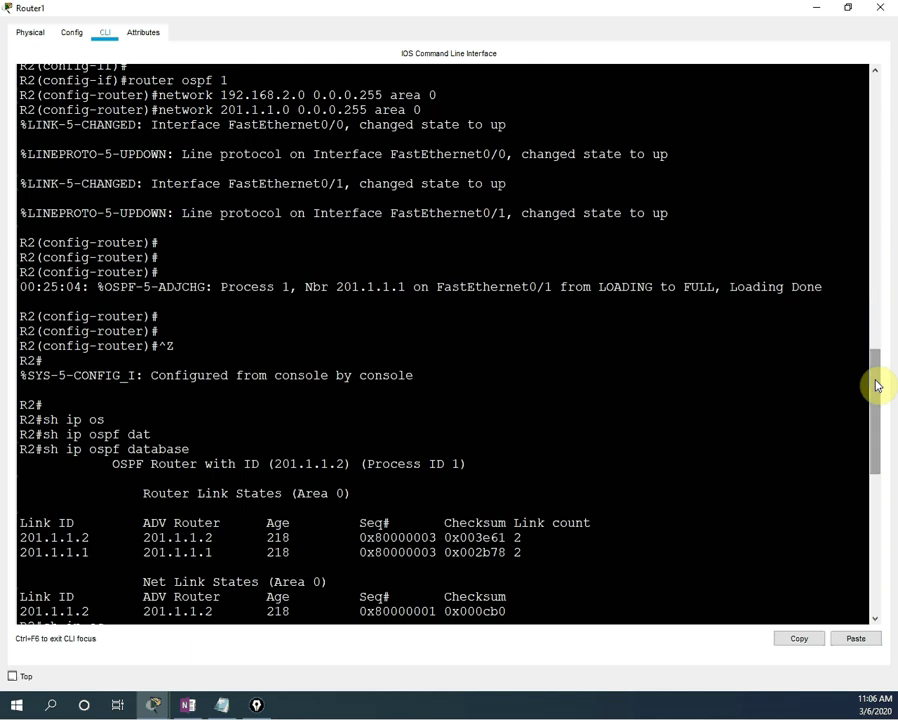